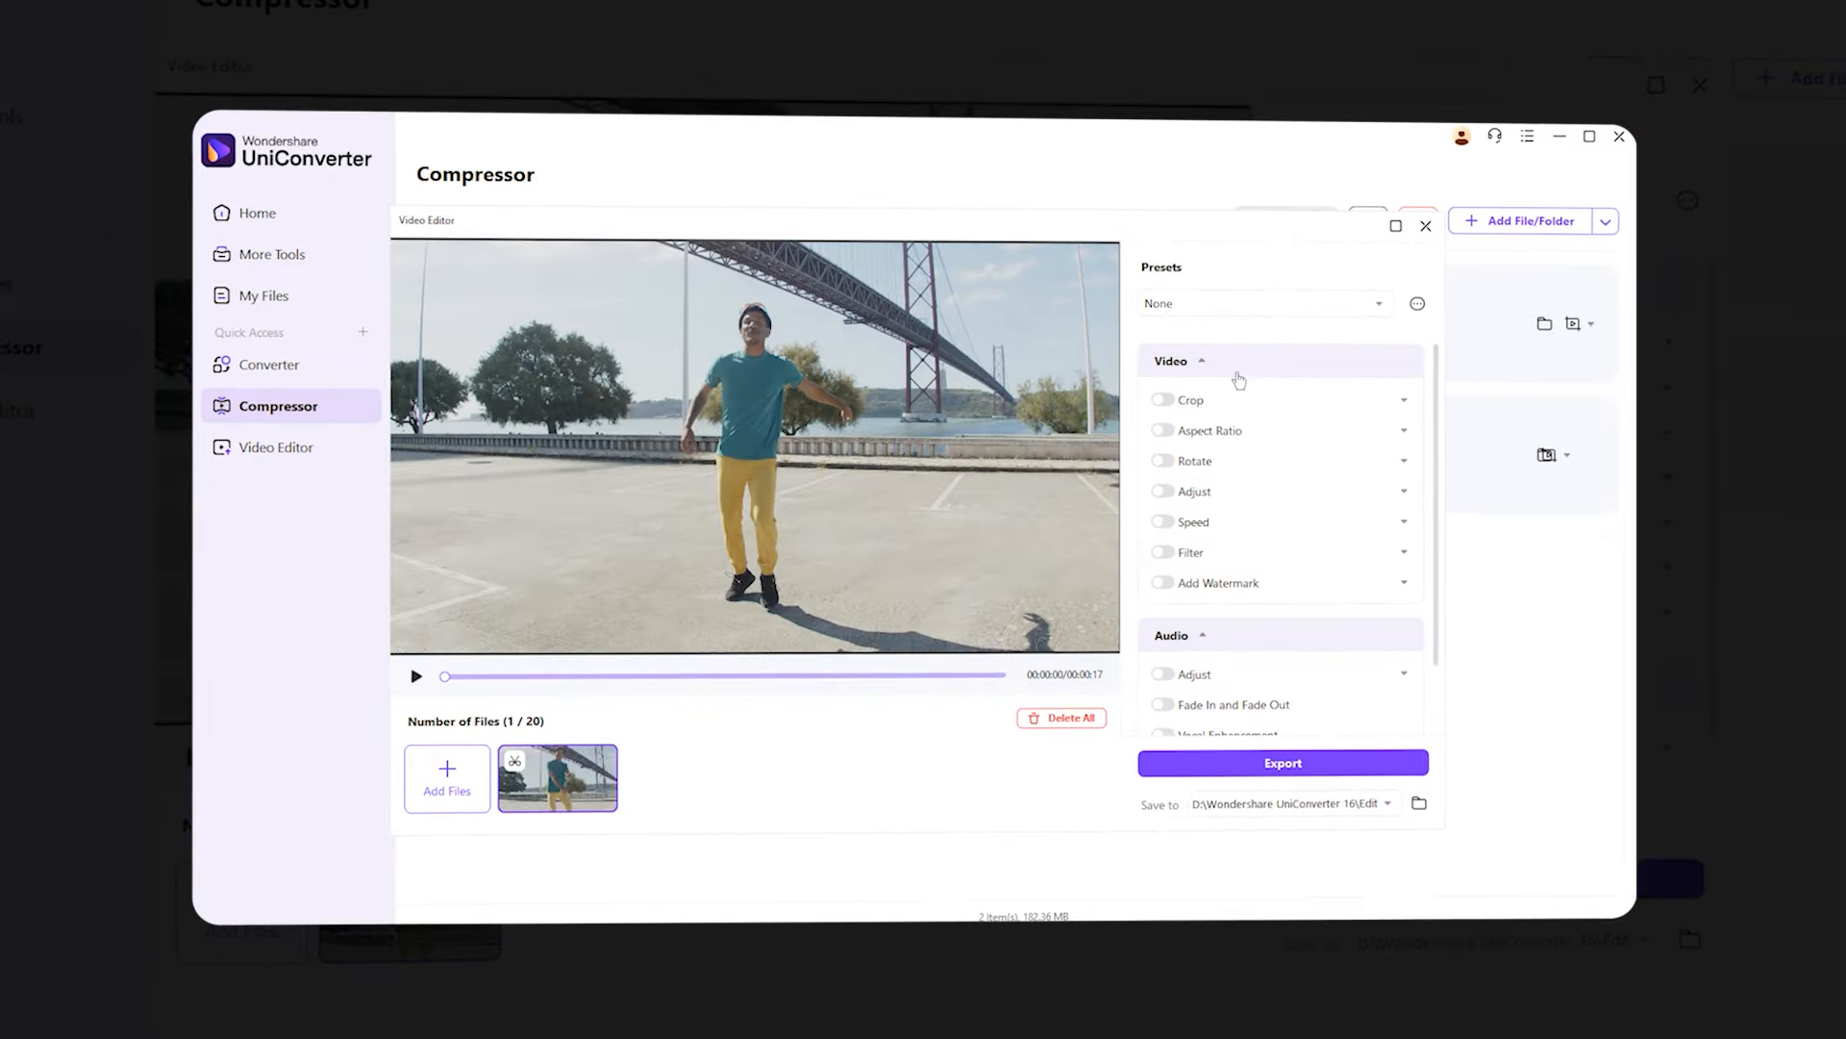
click(1165, 399)
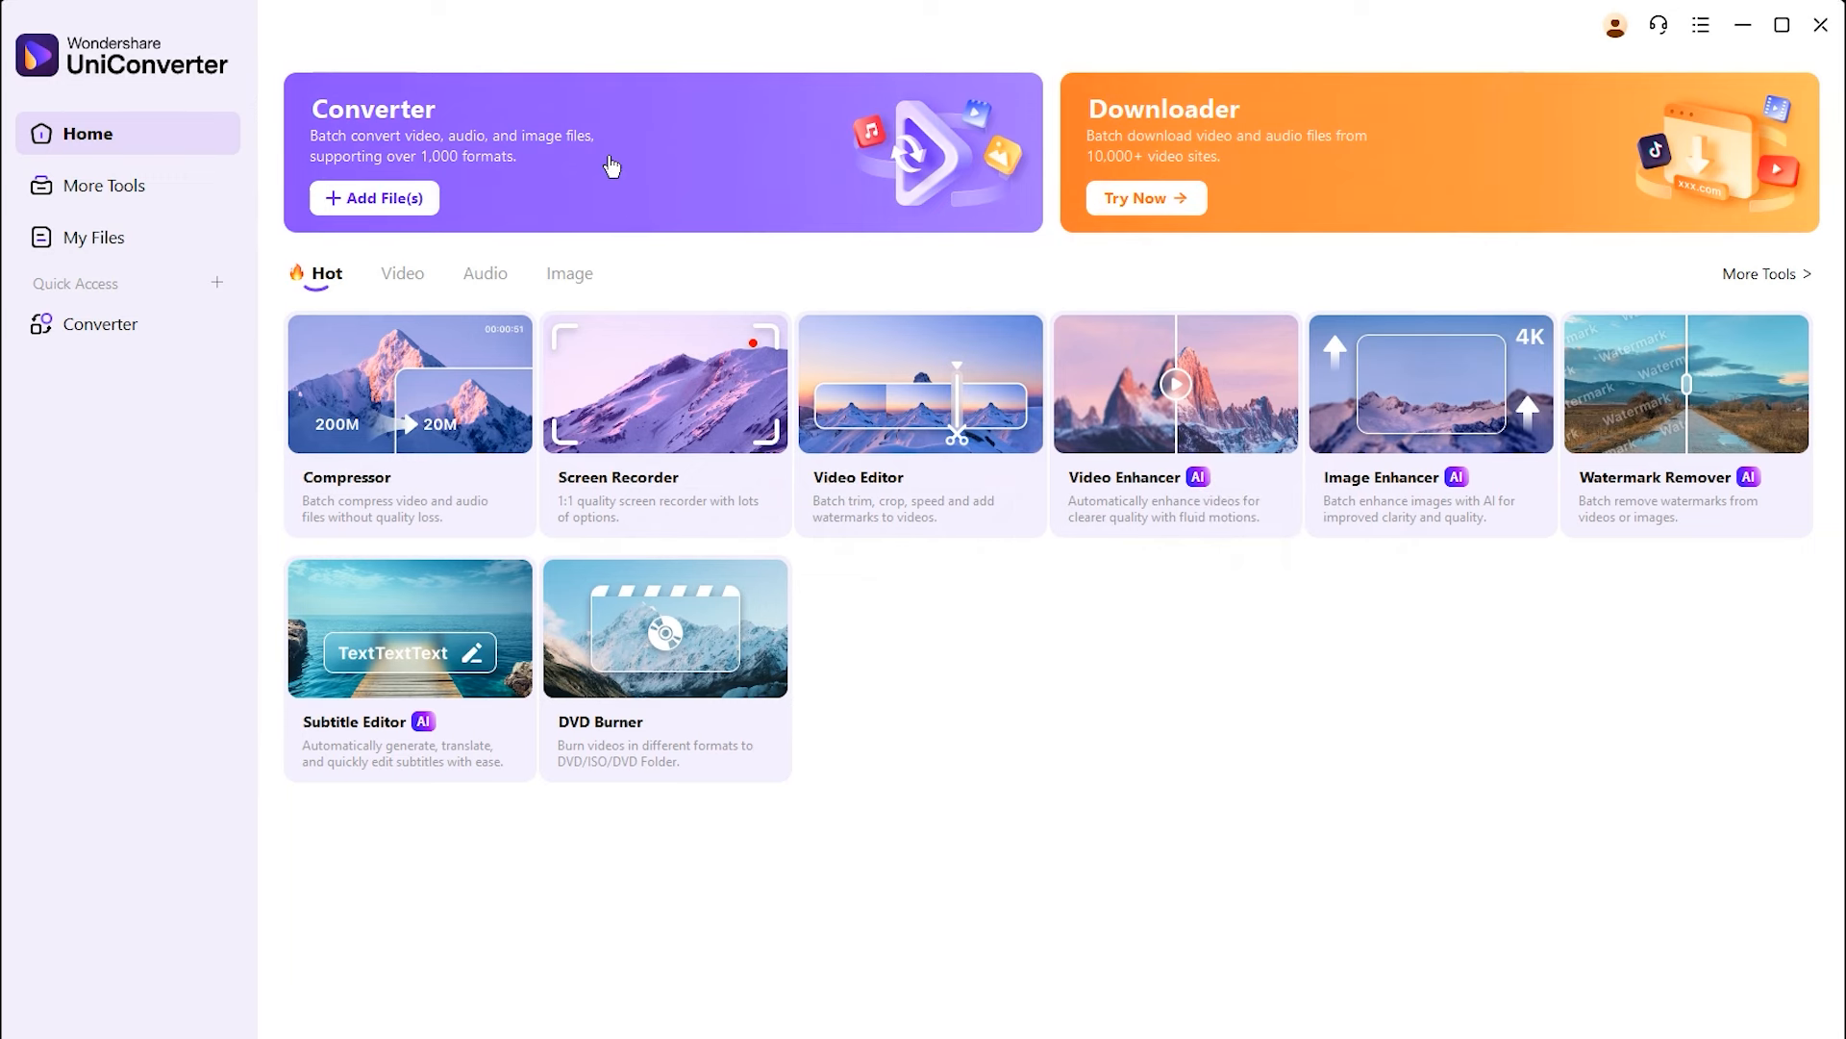
Step: Browse the More Tools categories Recently, Hot, Video, Audio and Image to see which tools each offers
click(116, 192)
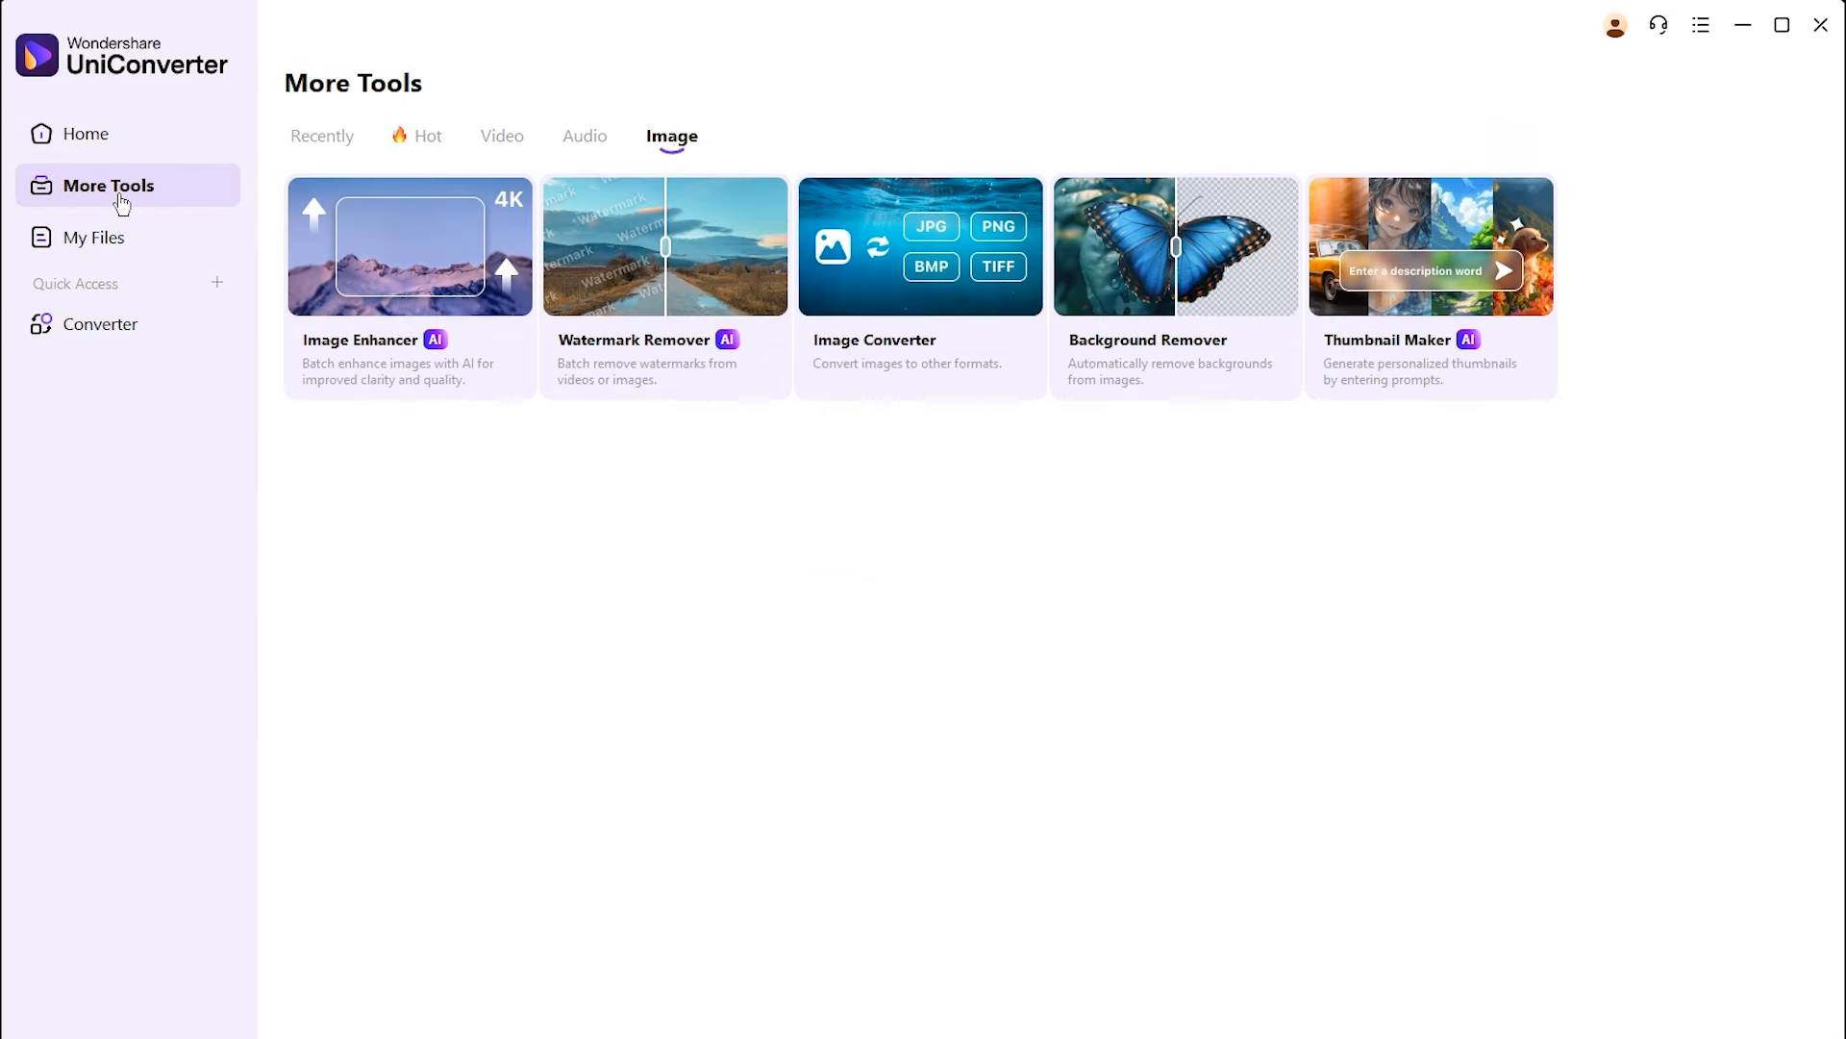
click(323, 151)
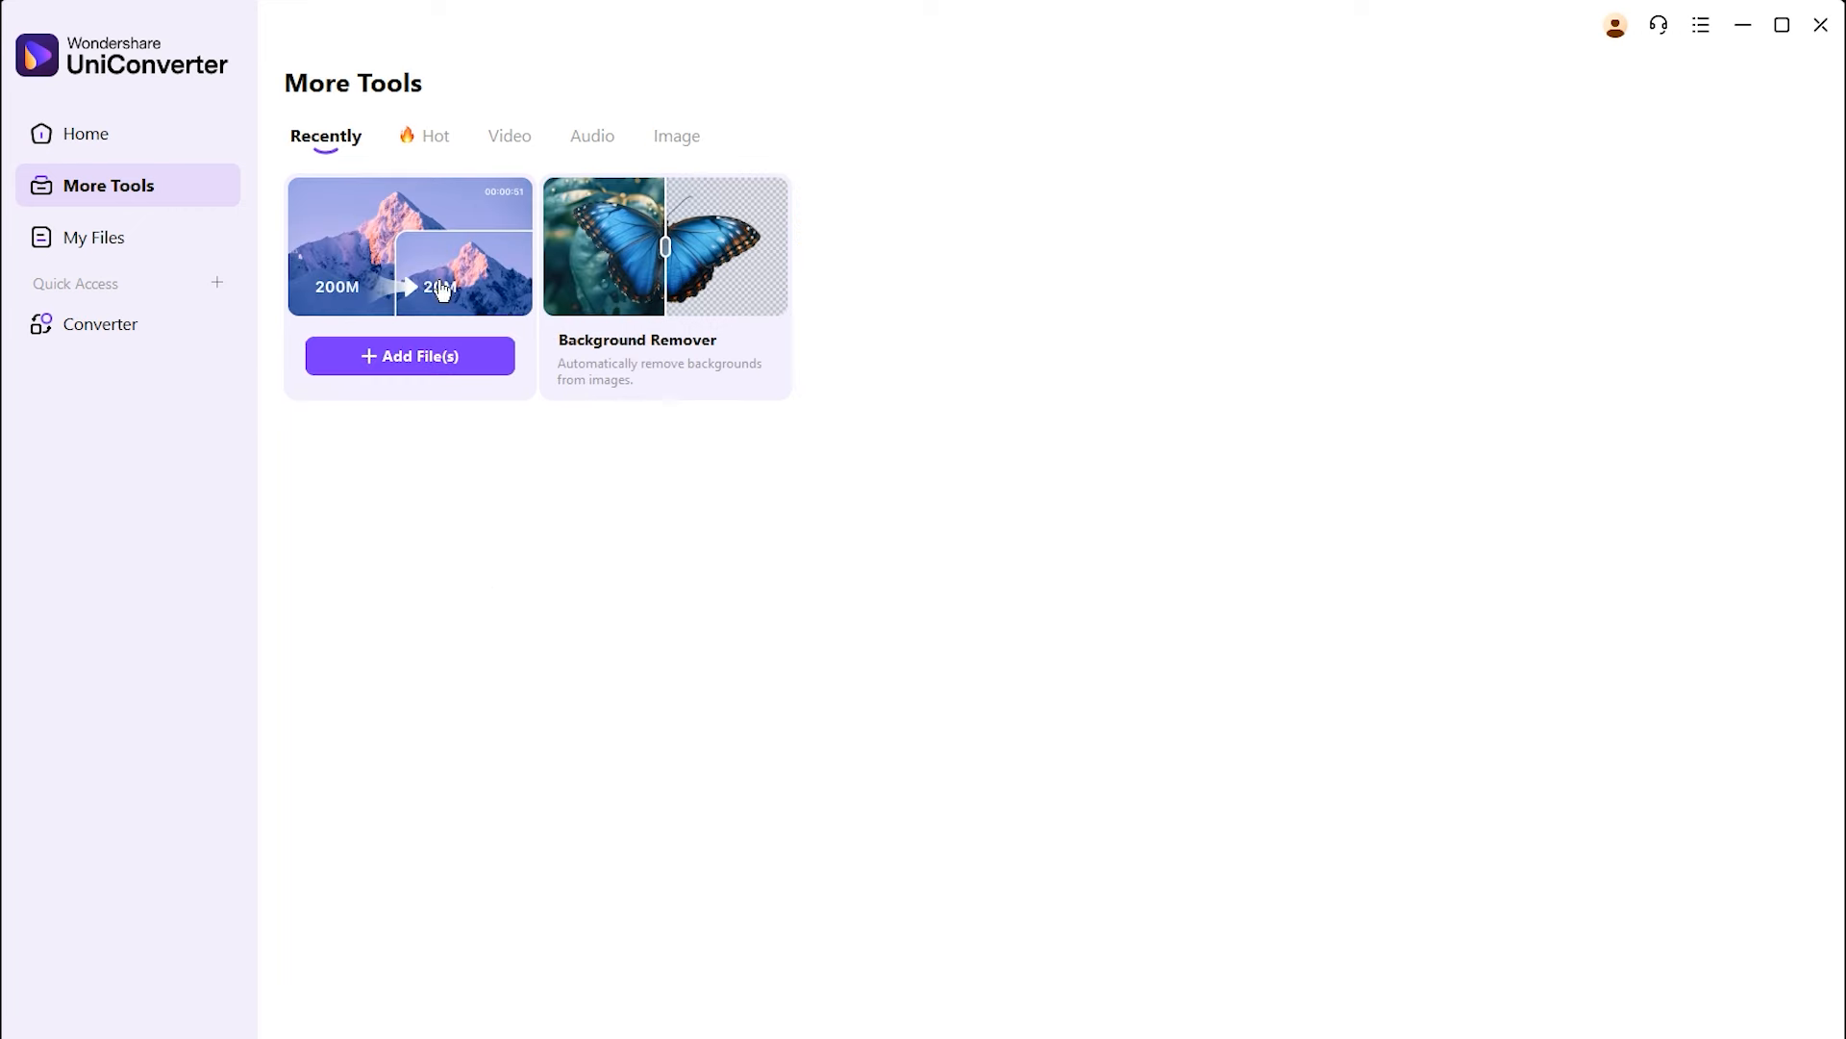
click(413, 140)
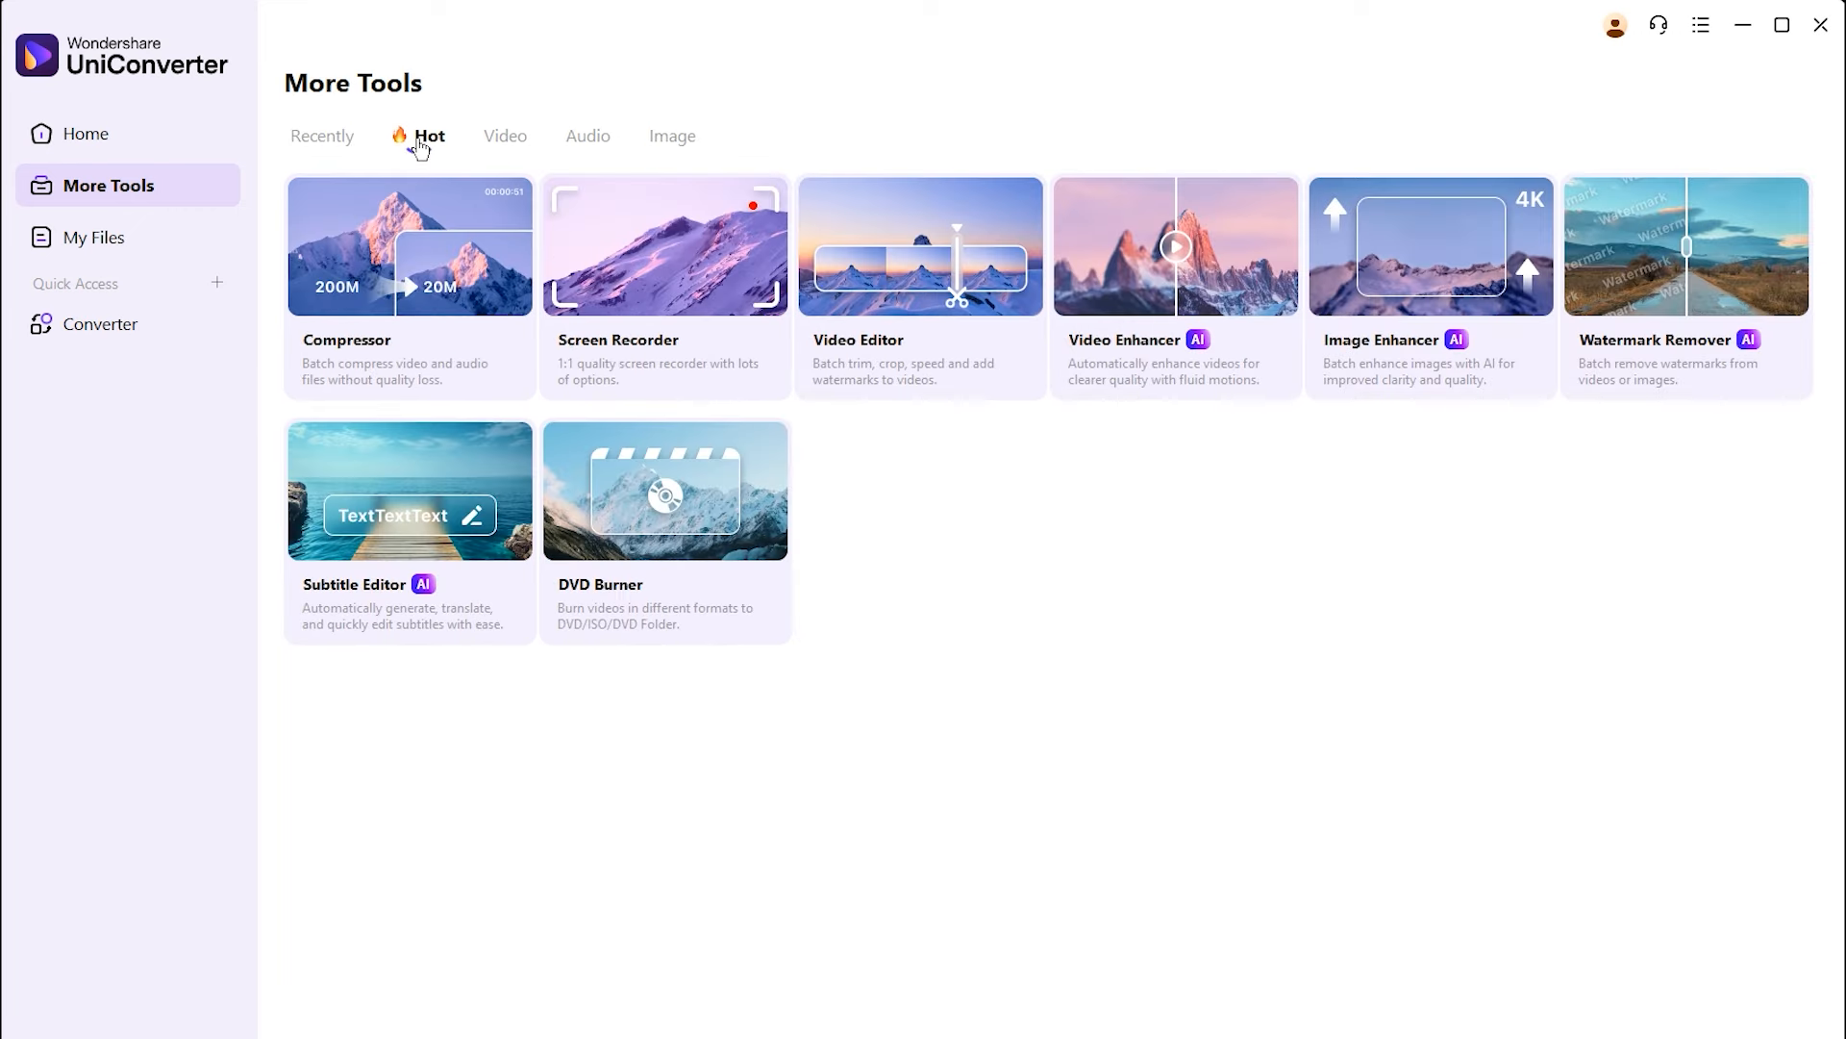
click(494, 142)
click(590, 139)
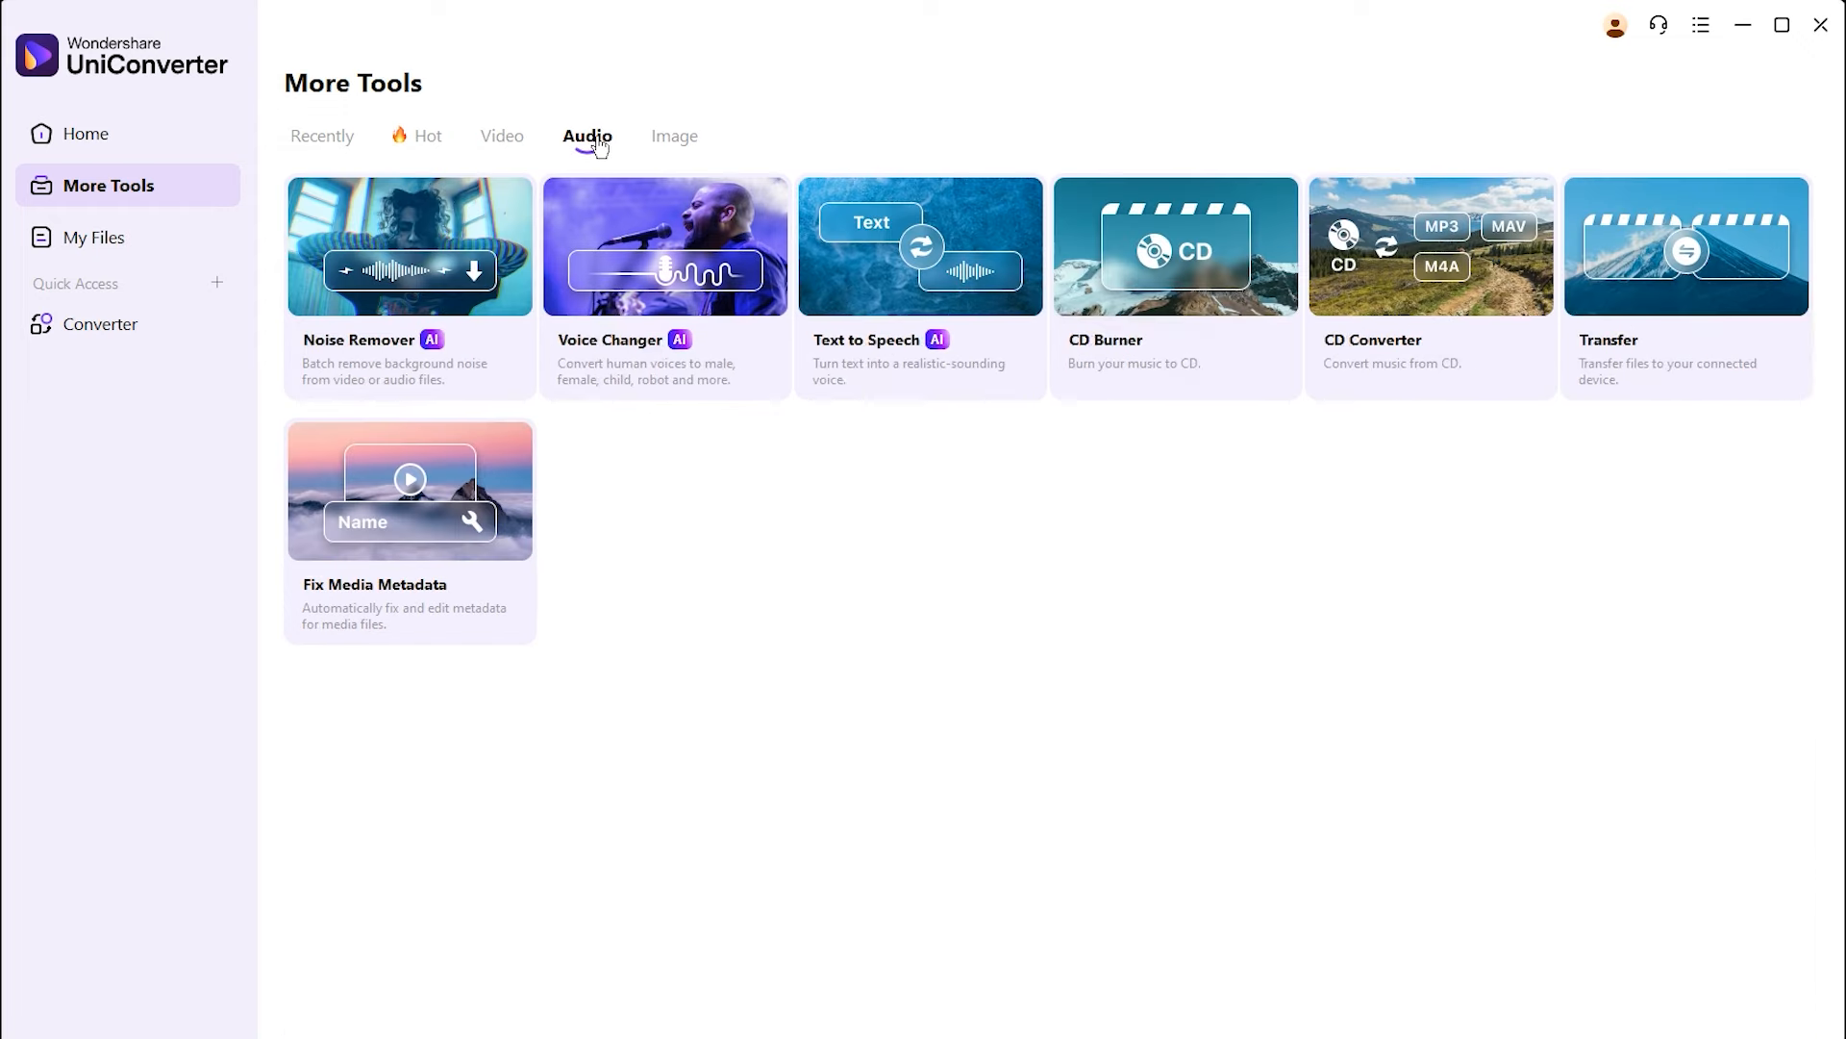
click(671, 139)
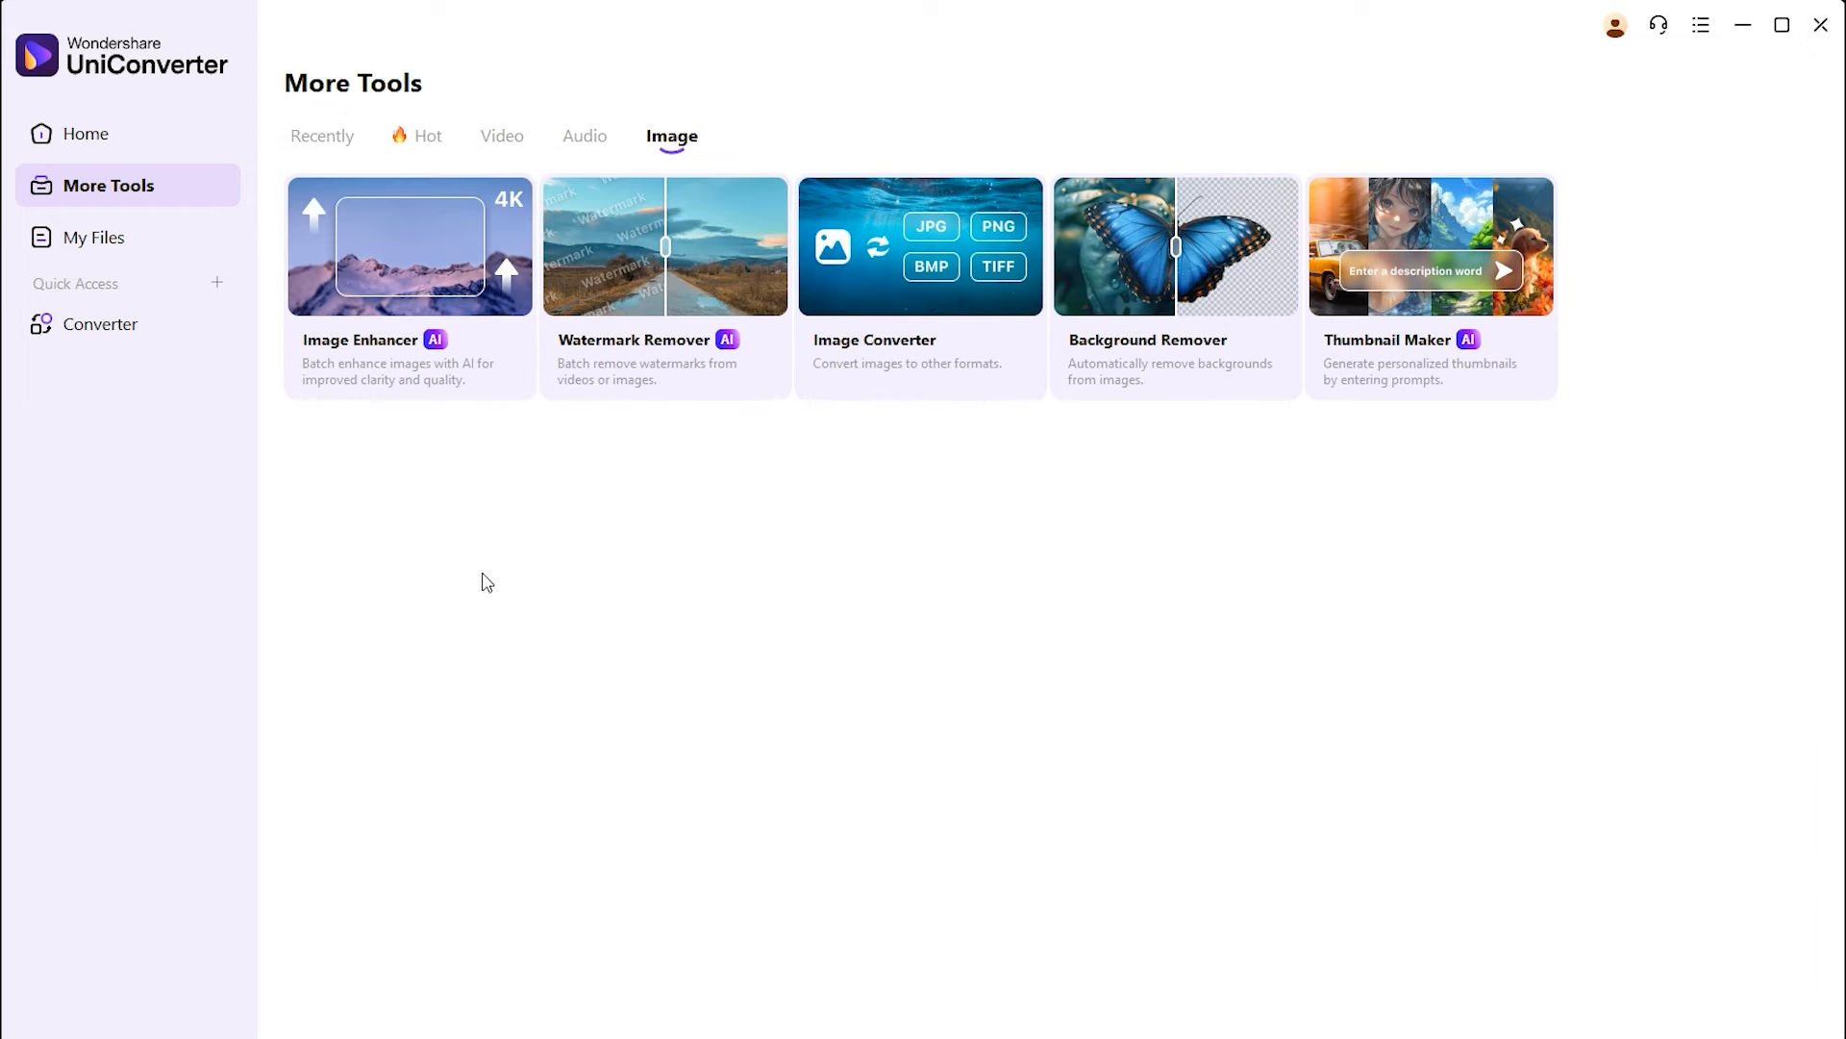
Step: Add the Compressor and Video Editor tools to Quick Access alongside Converter
click(219, 283)
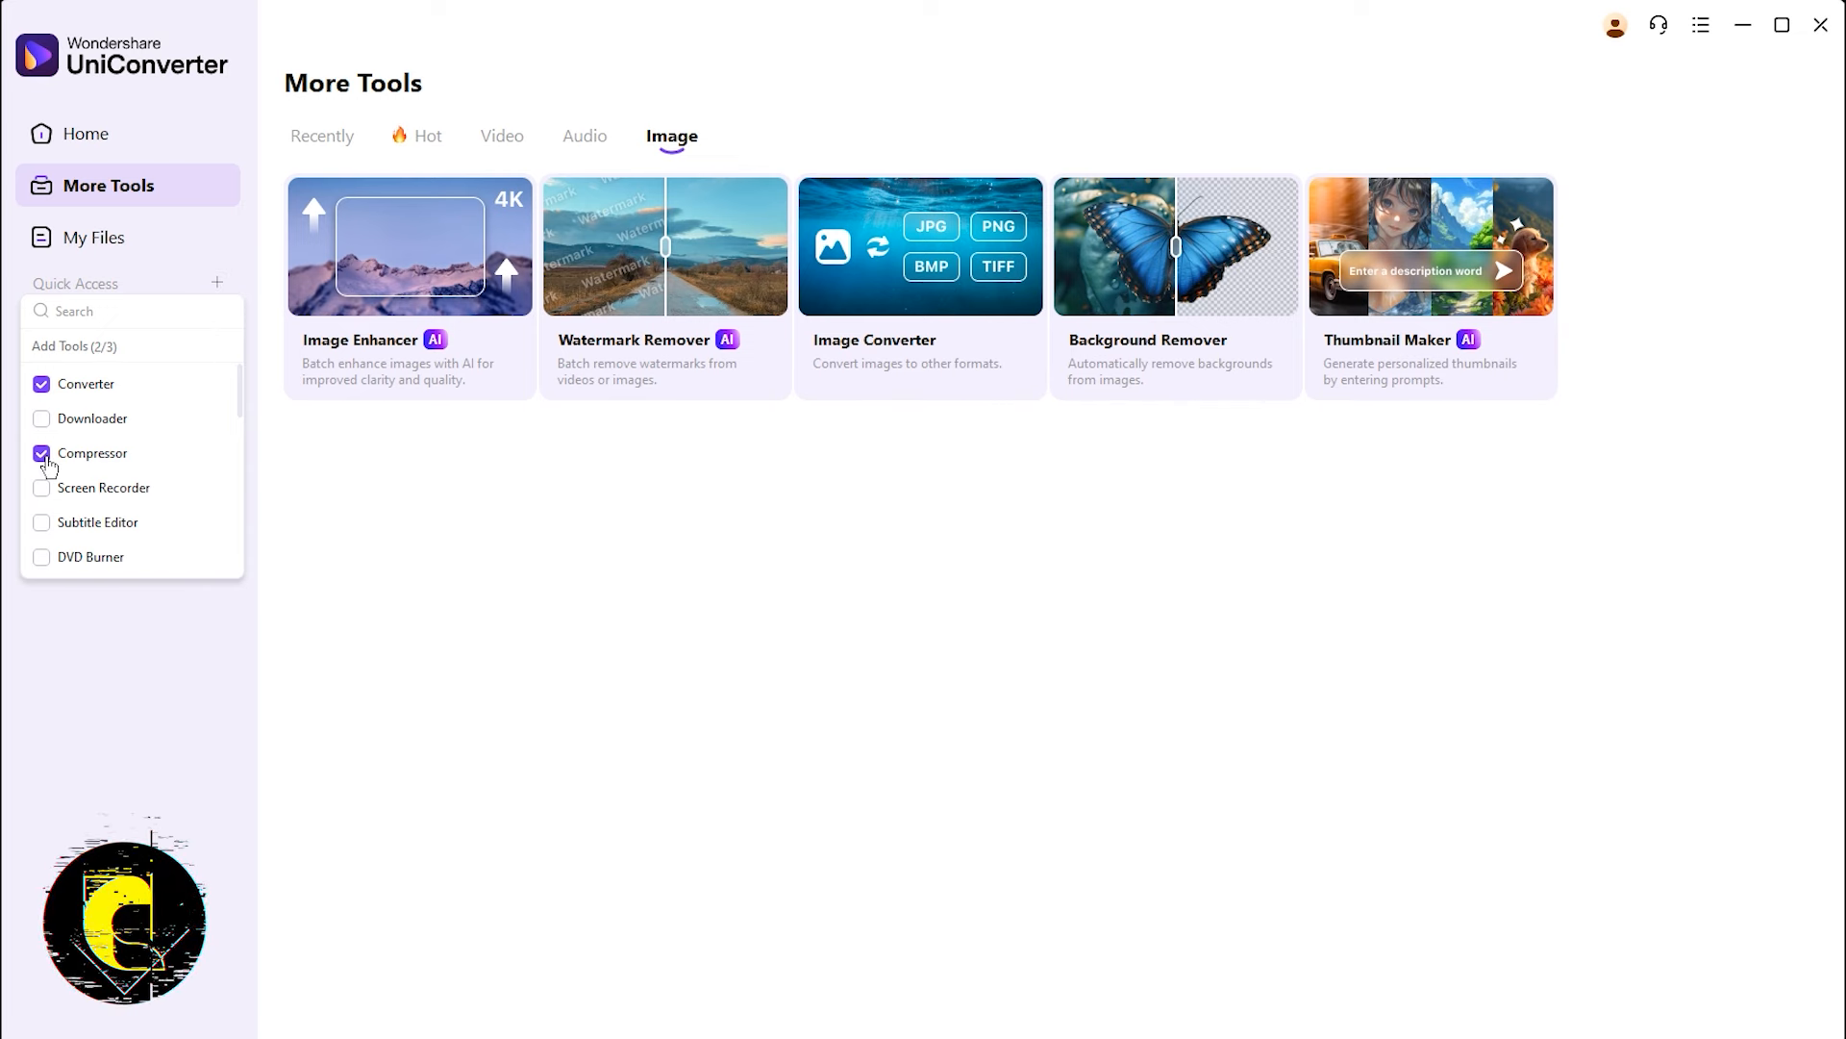
scroll(82, 505, down, 3)
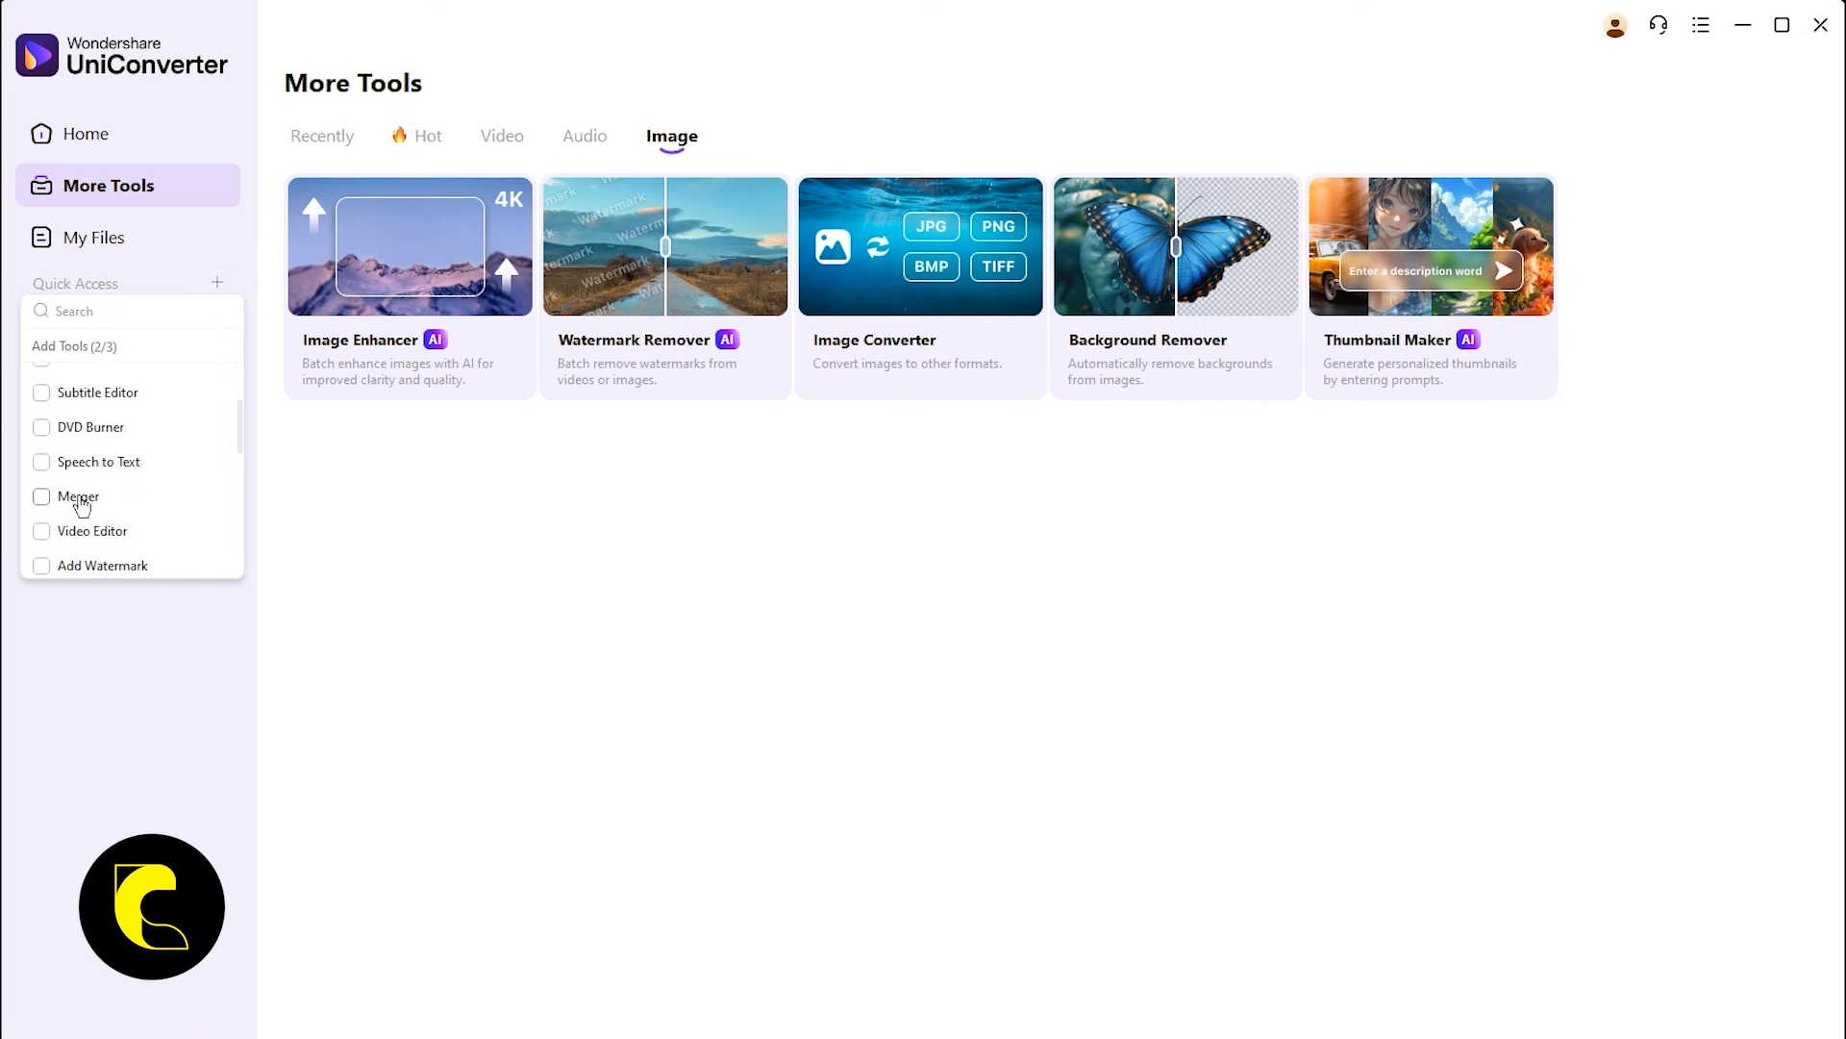
click(42, 531)
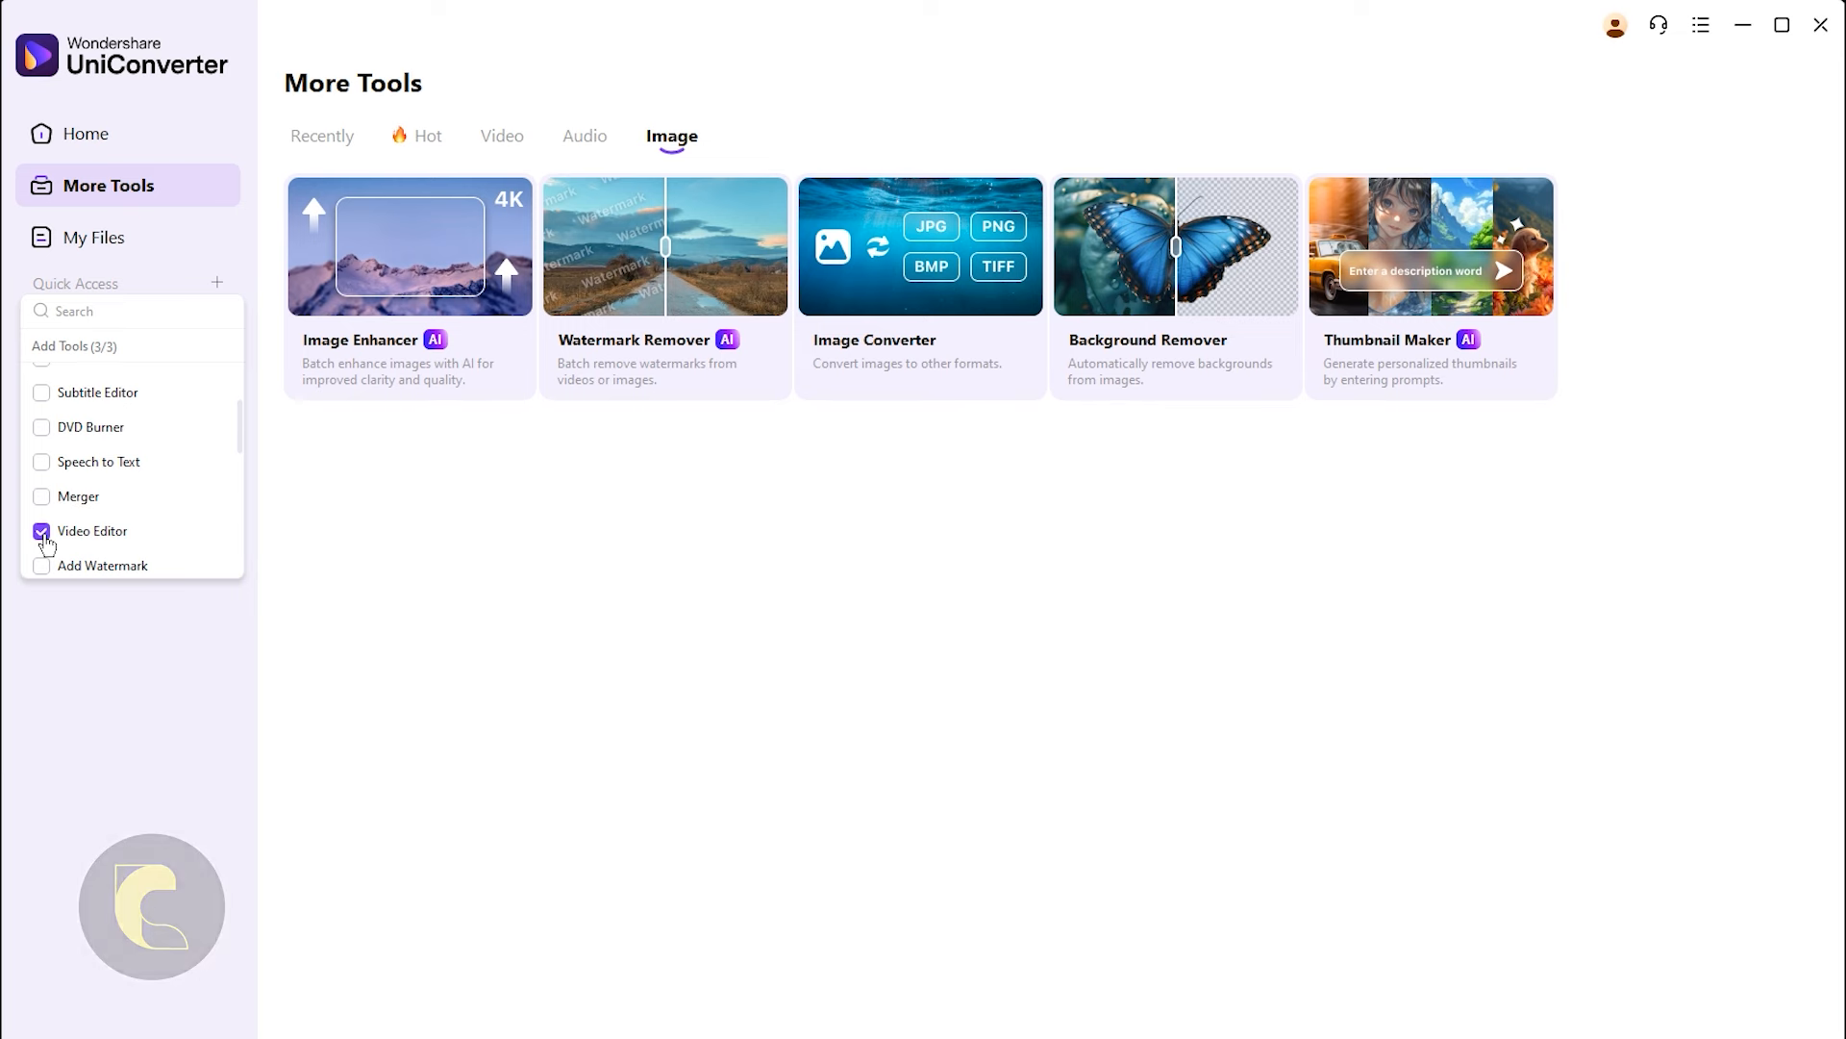
click(100, 719)
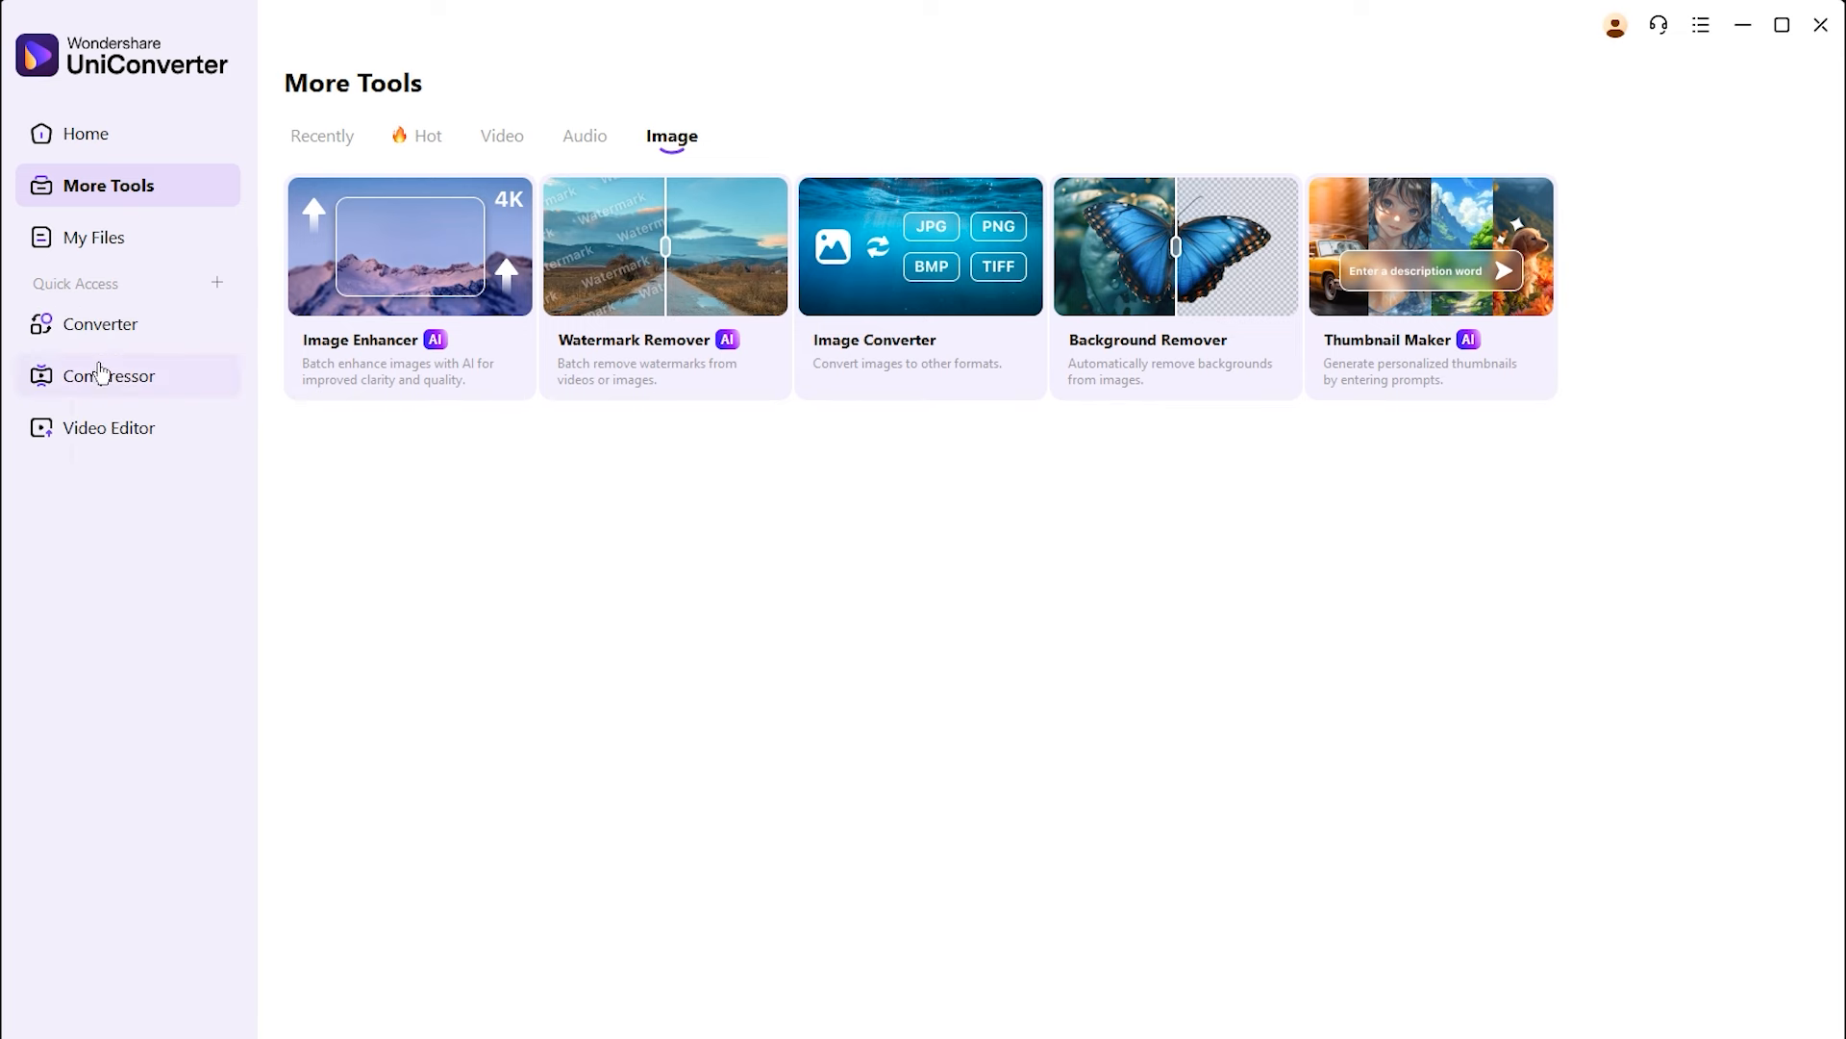
Step: Look through the Converter, Compressor and Video Editor pages using their Quick Access entries
click(106, 327)
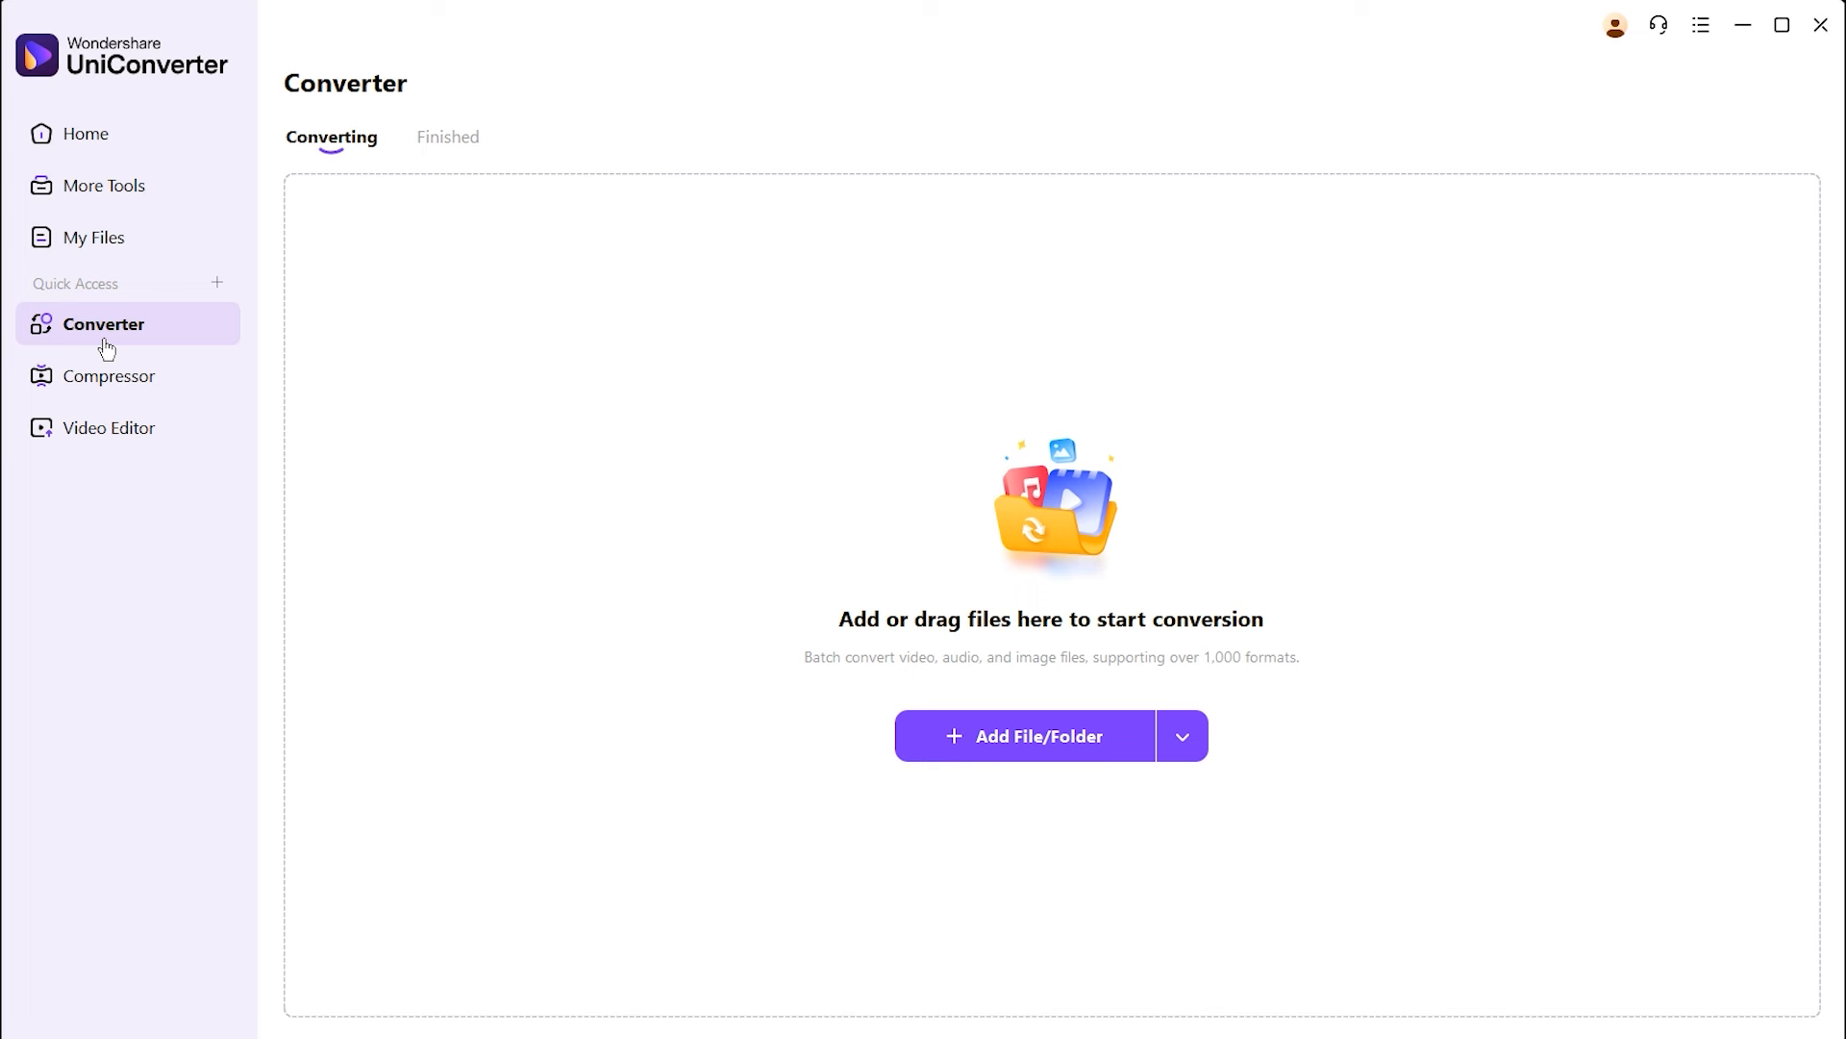
click(123, 390)
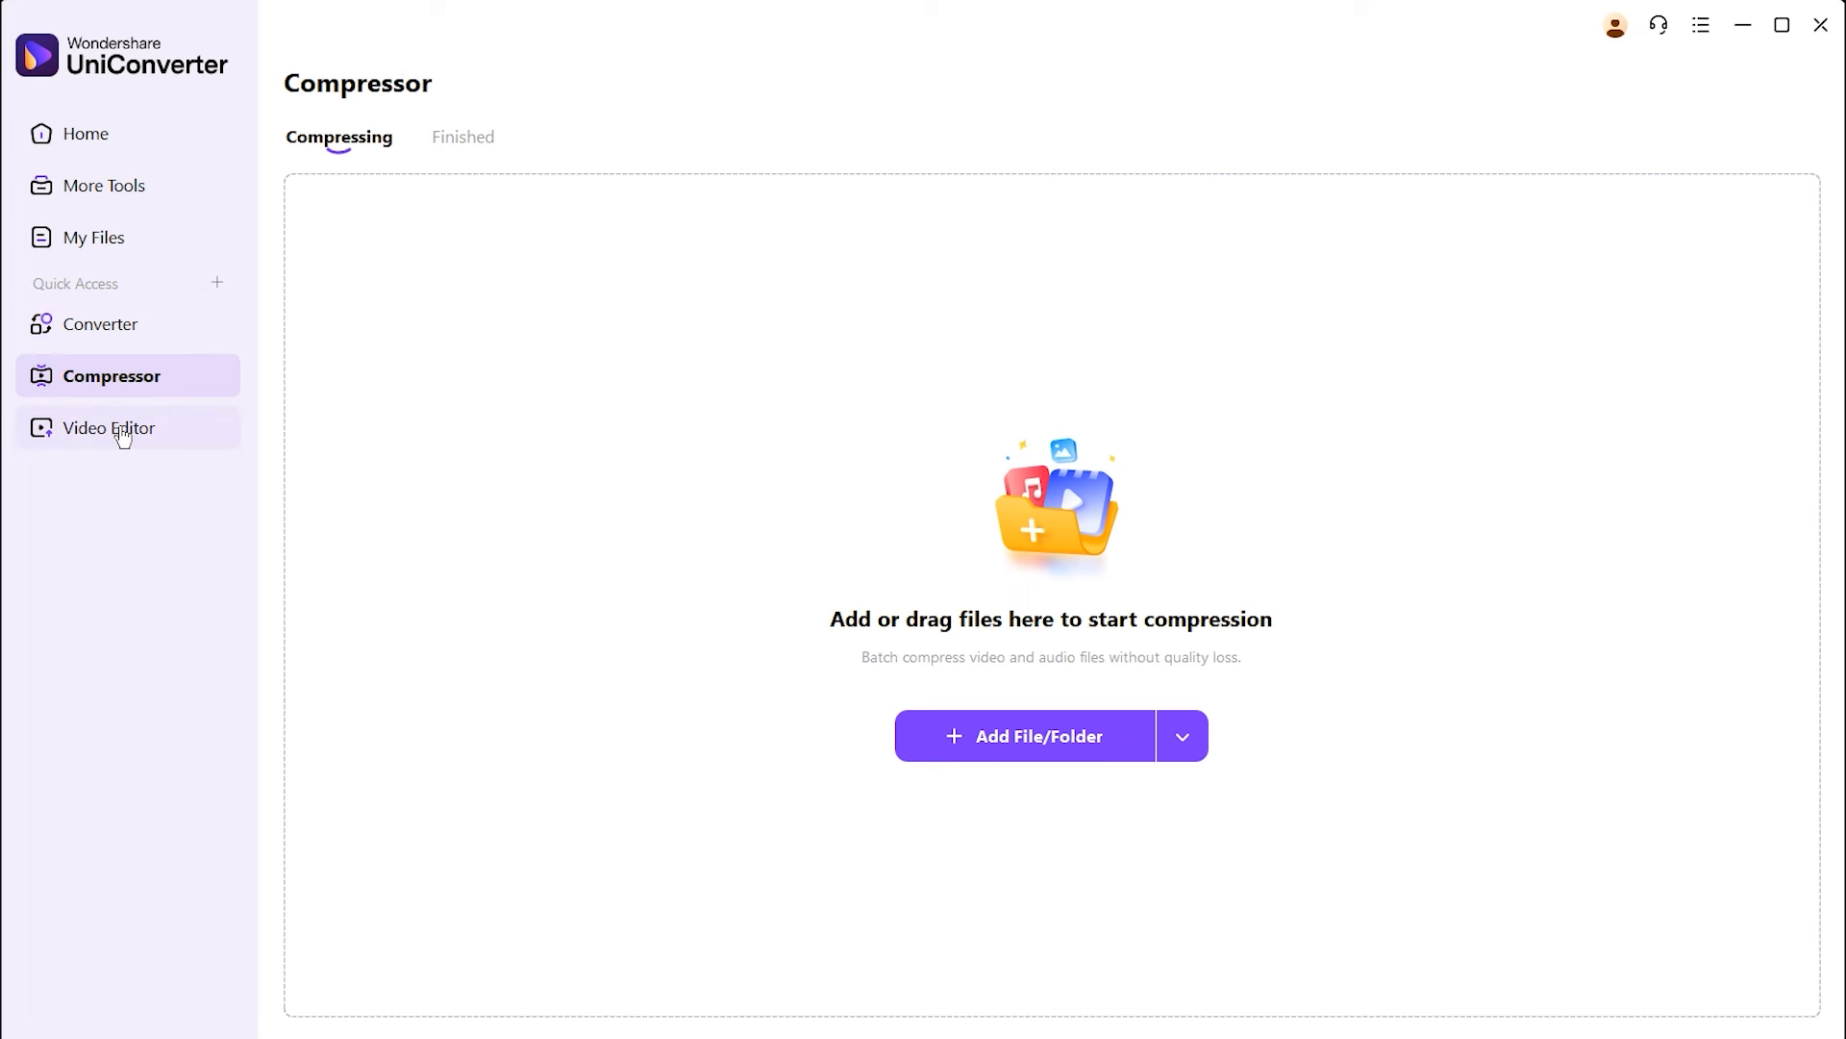
click(123, 433)
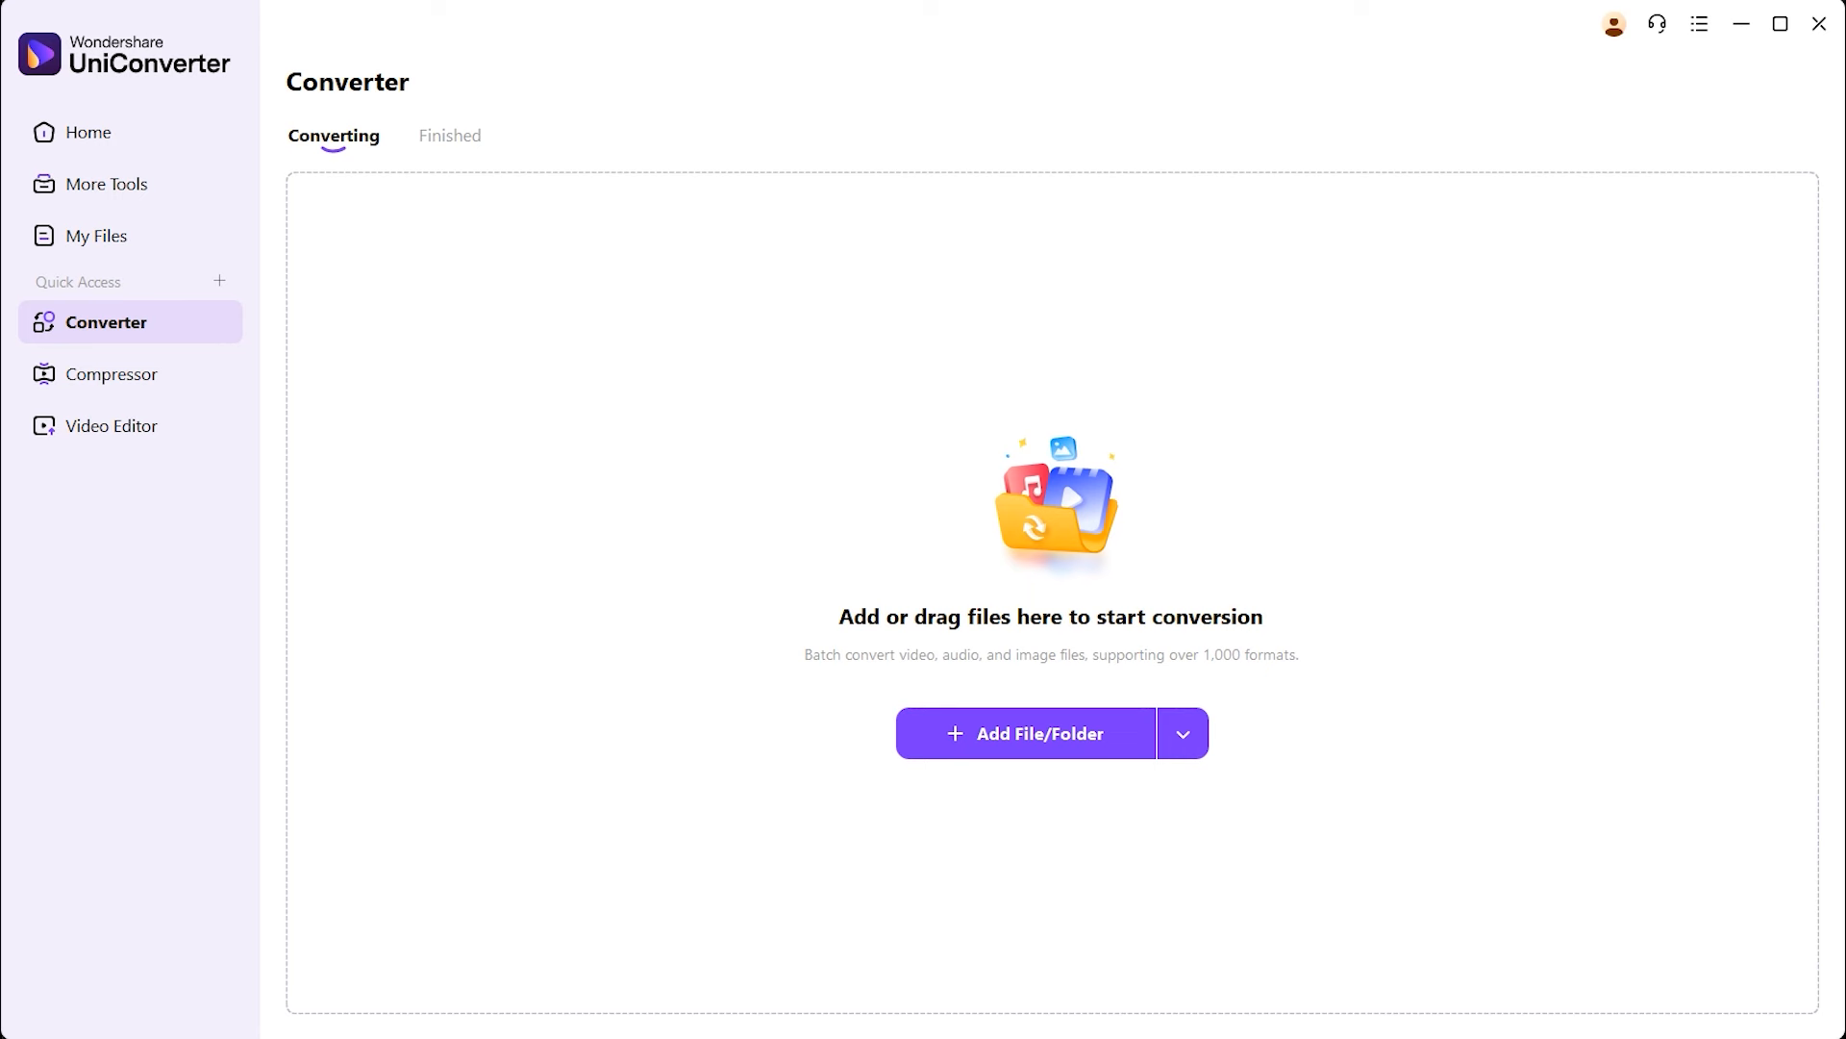
Step: Add all three videos from the "To convert" folder to the Converter
click(1064, 743)
drag(615, 327, 260, 171)
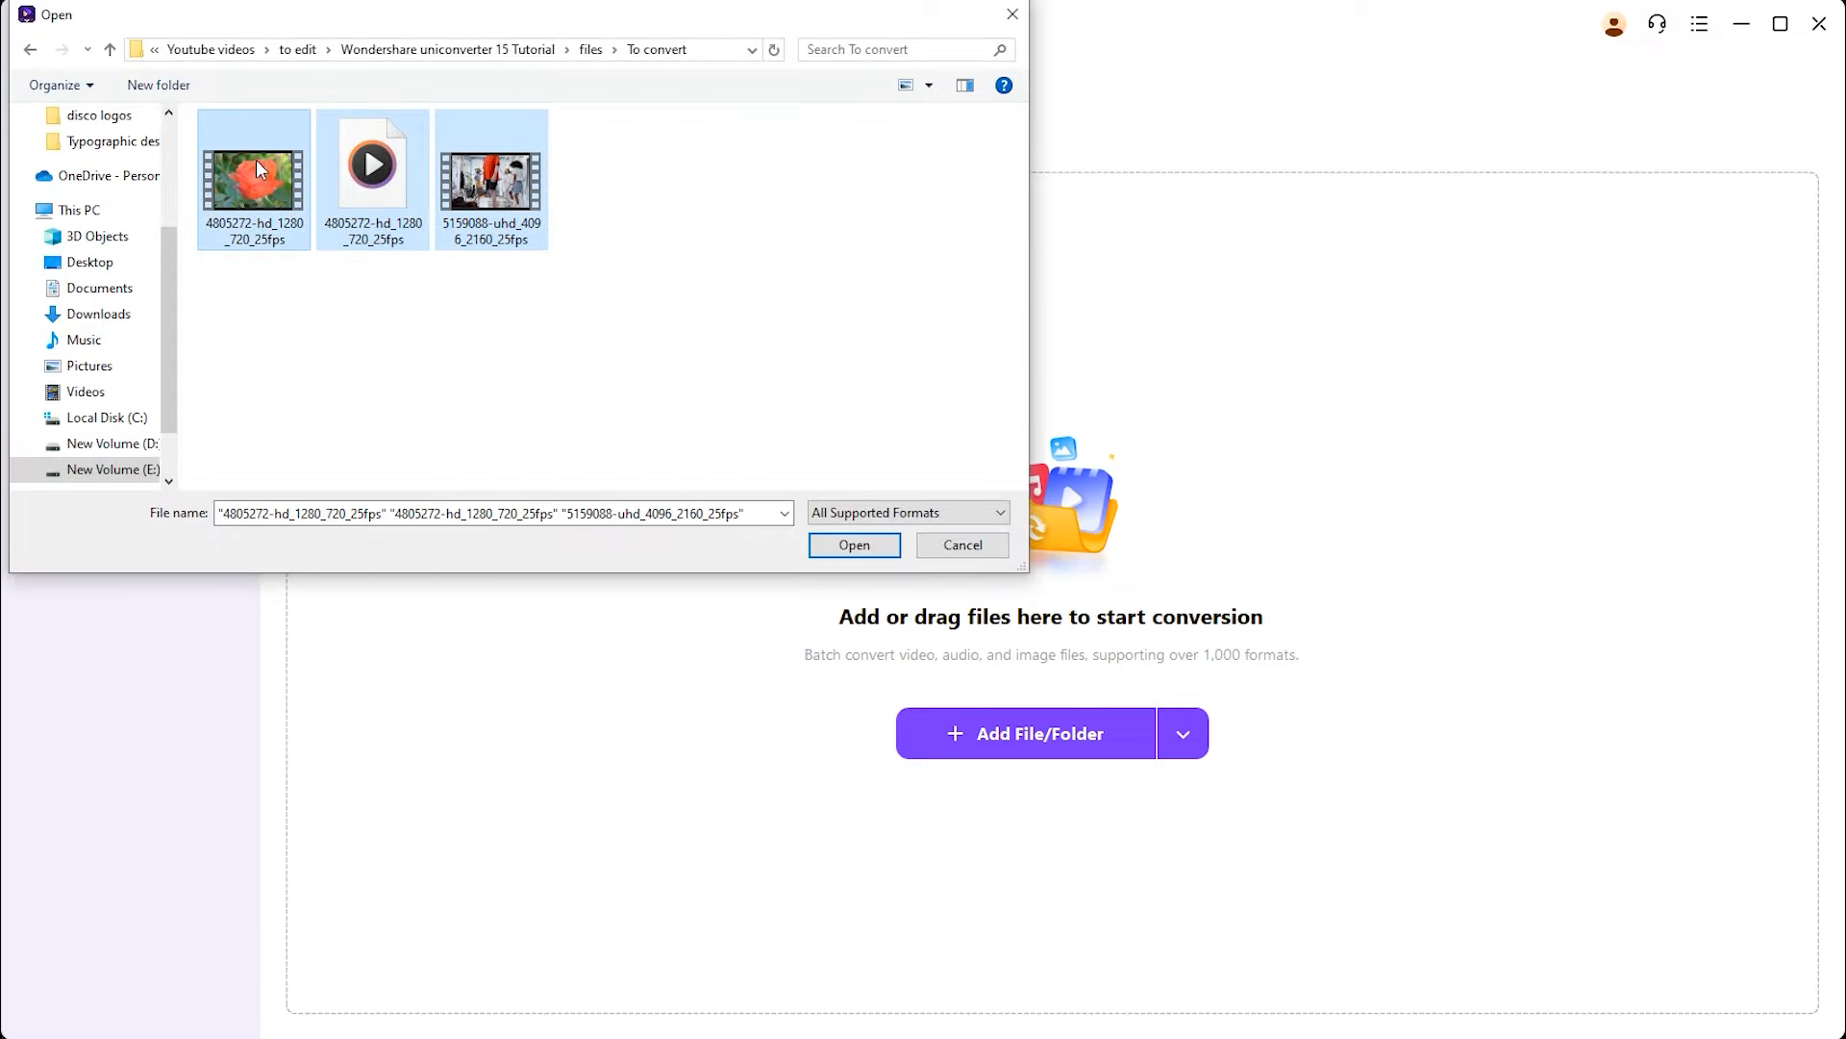
click(859, 550)
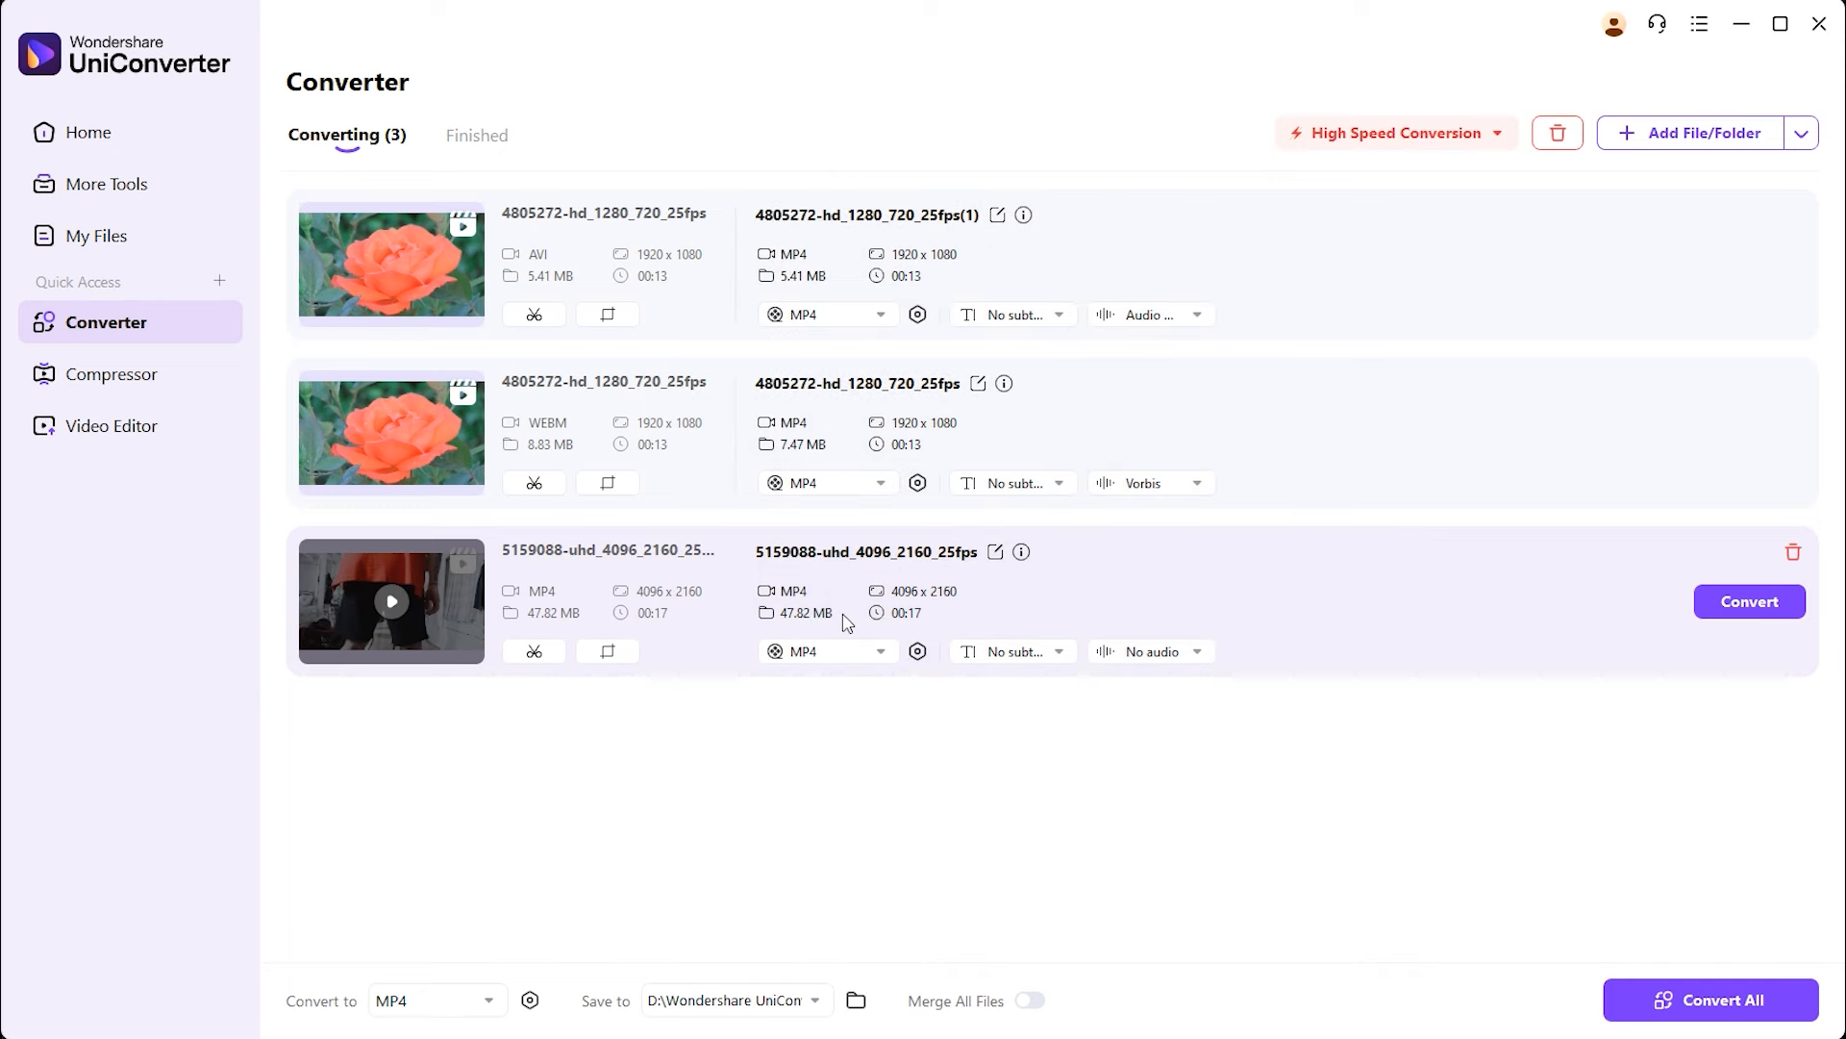
Step: Switch the output format of all files to AVI HD 1080P, to MOV HD 1080P, and back to MP4
click(478, 1004)
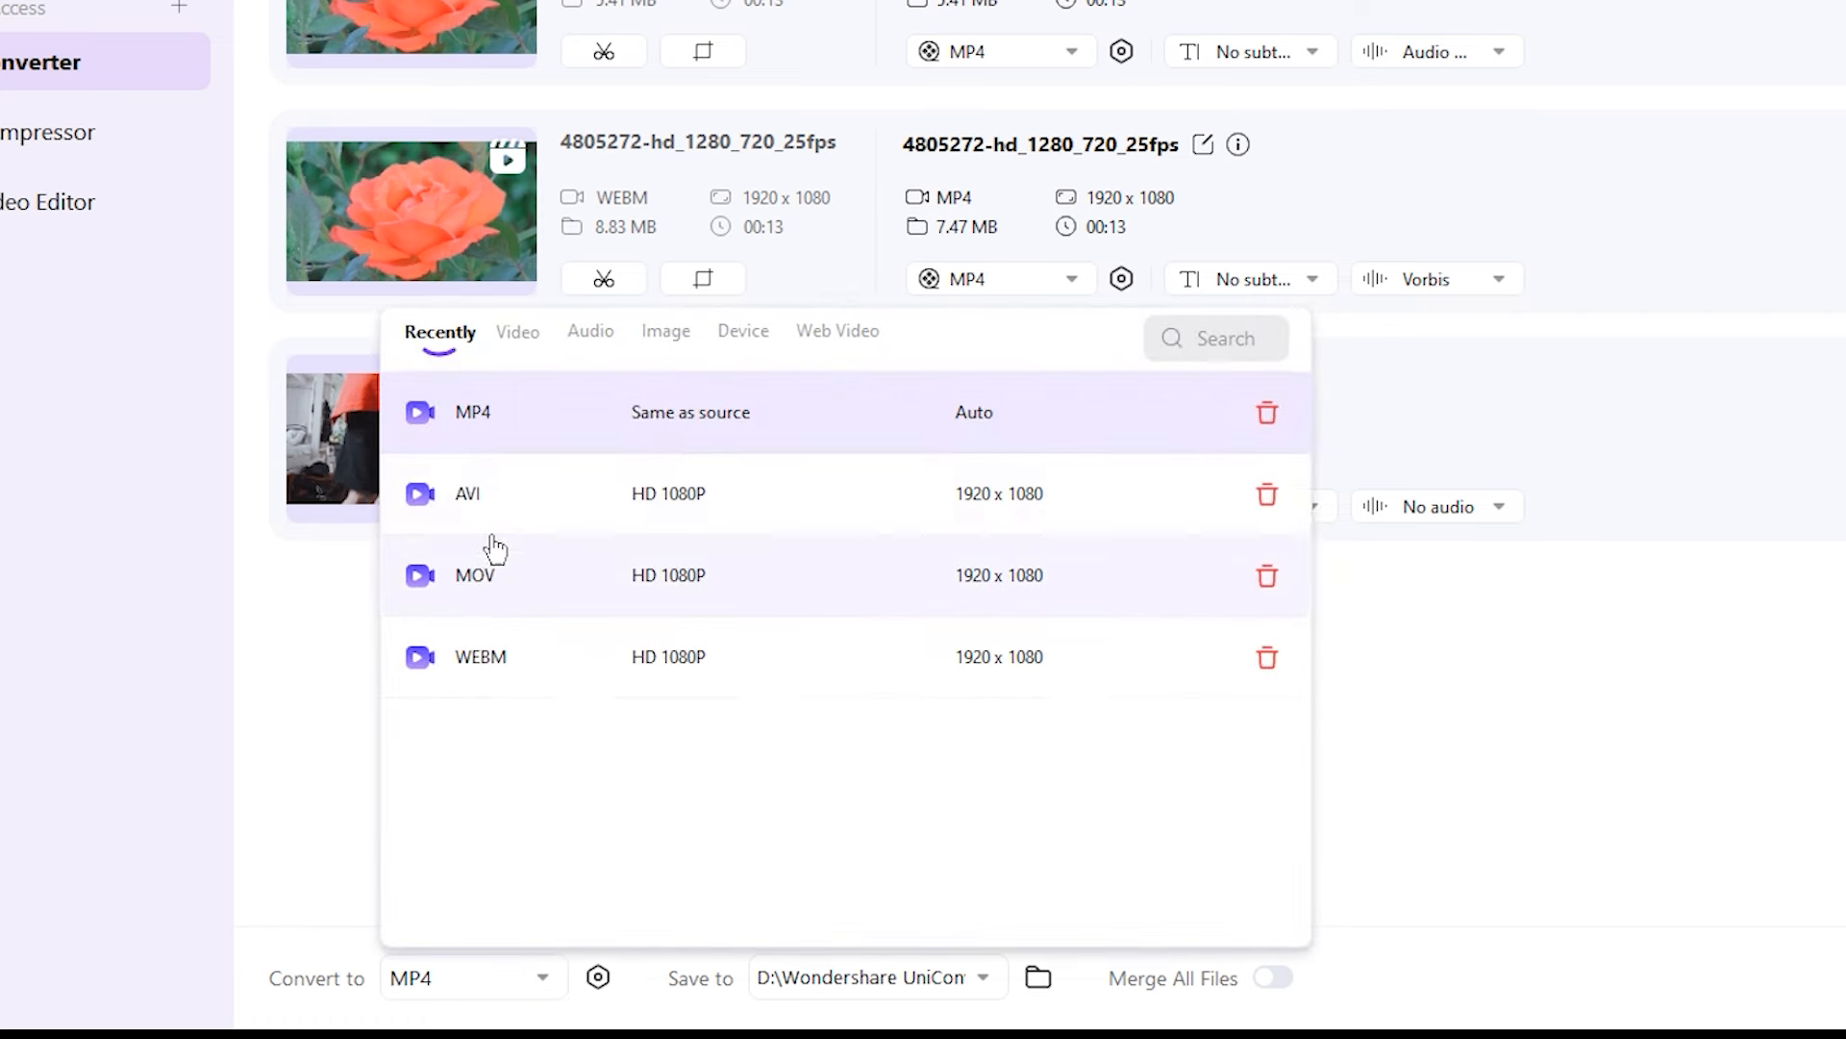
click(491, 519)
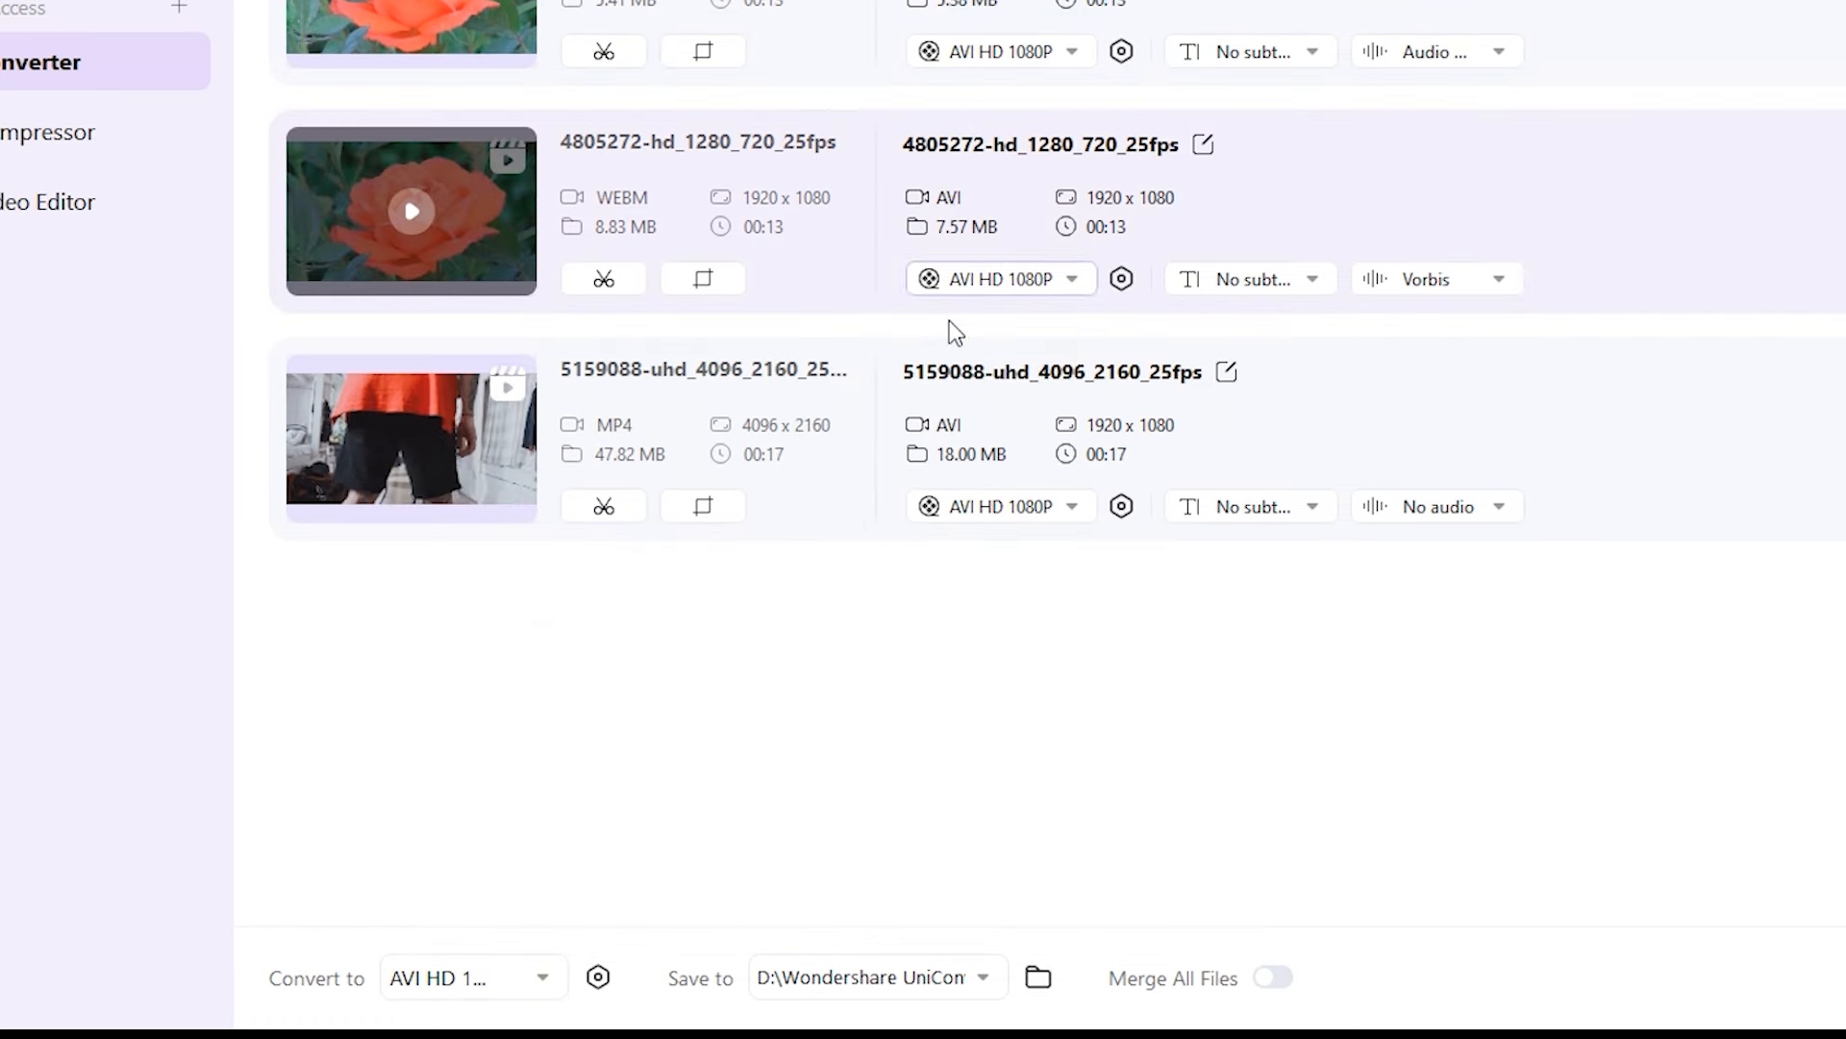
click(539, 977)
click(511, 577)
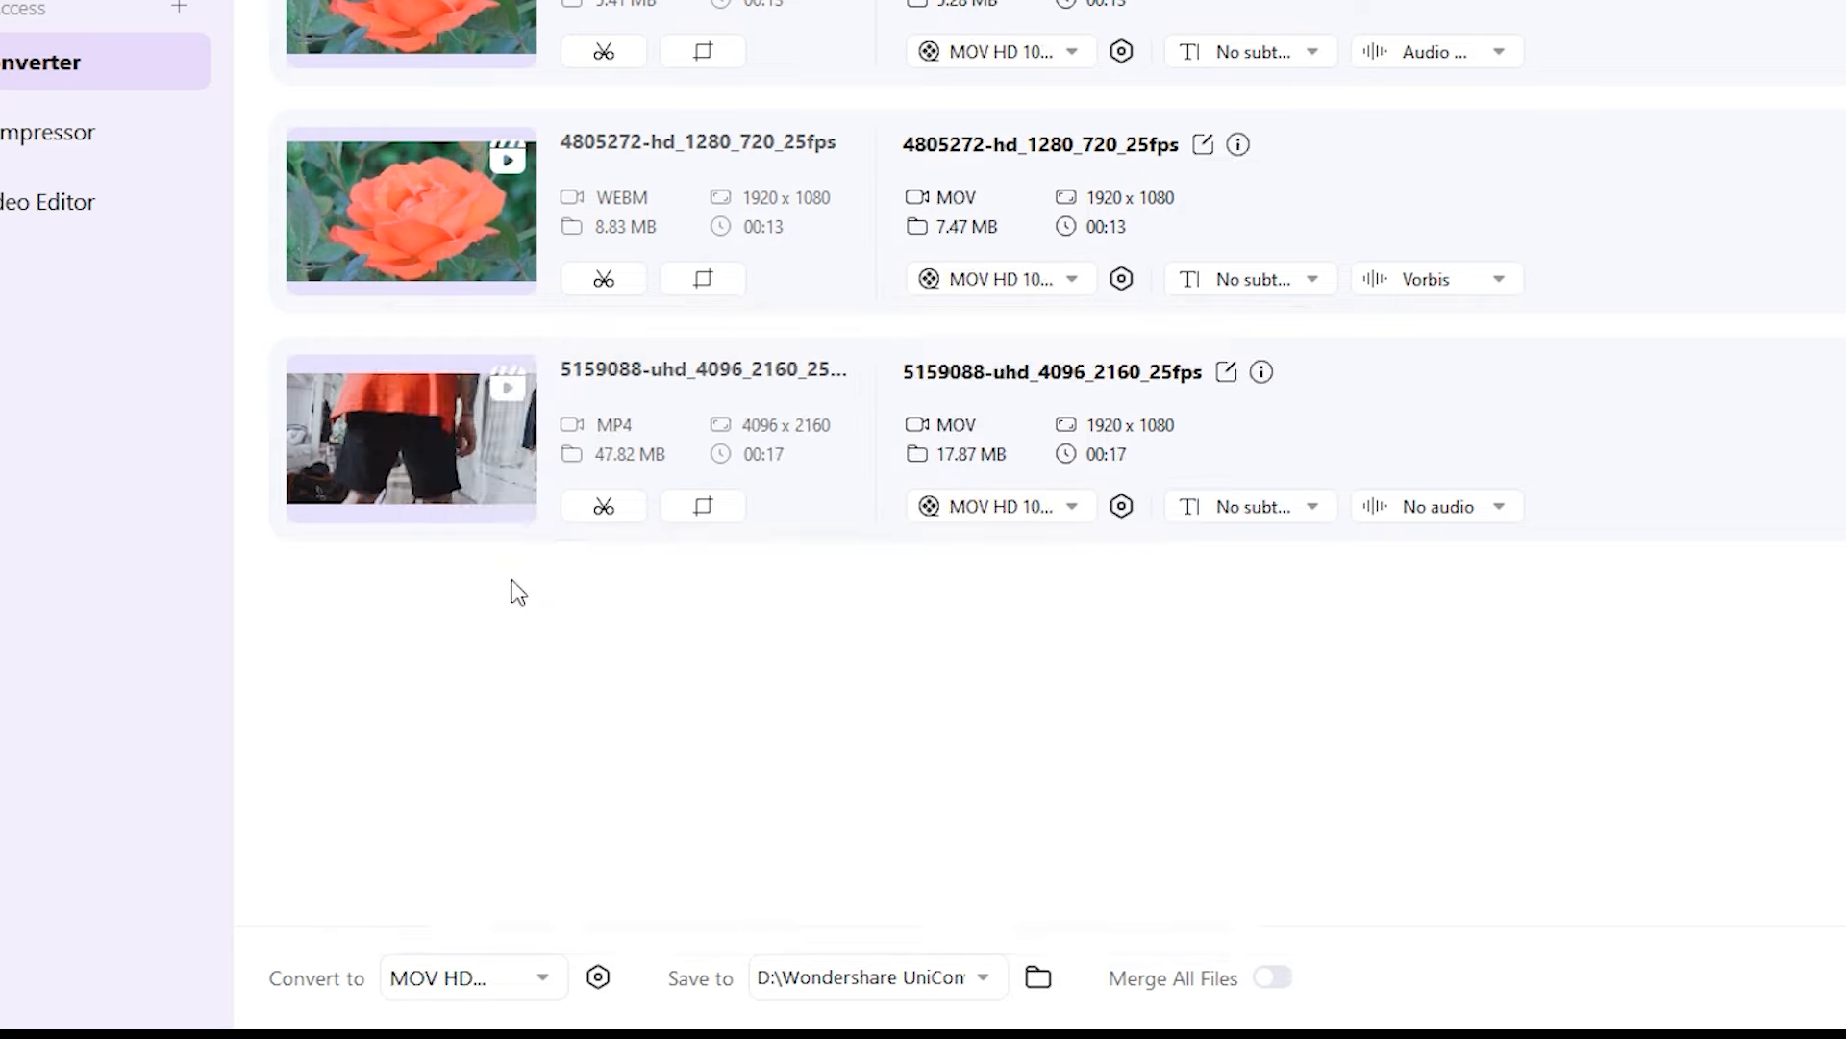
click(504, 962)
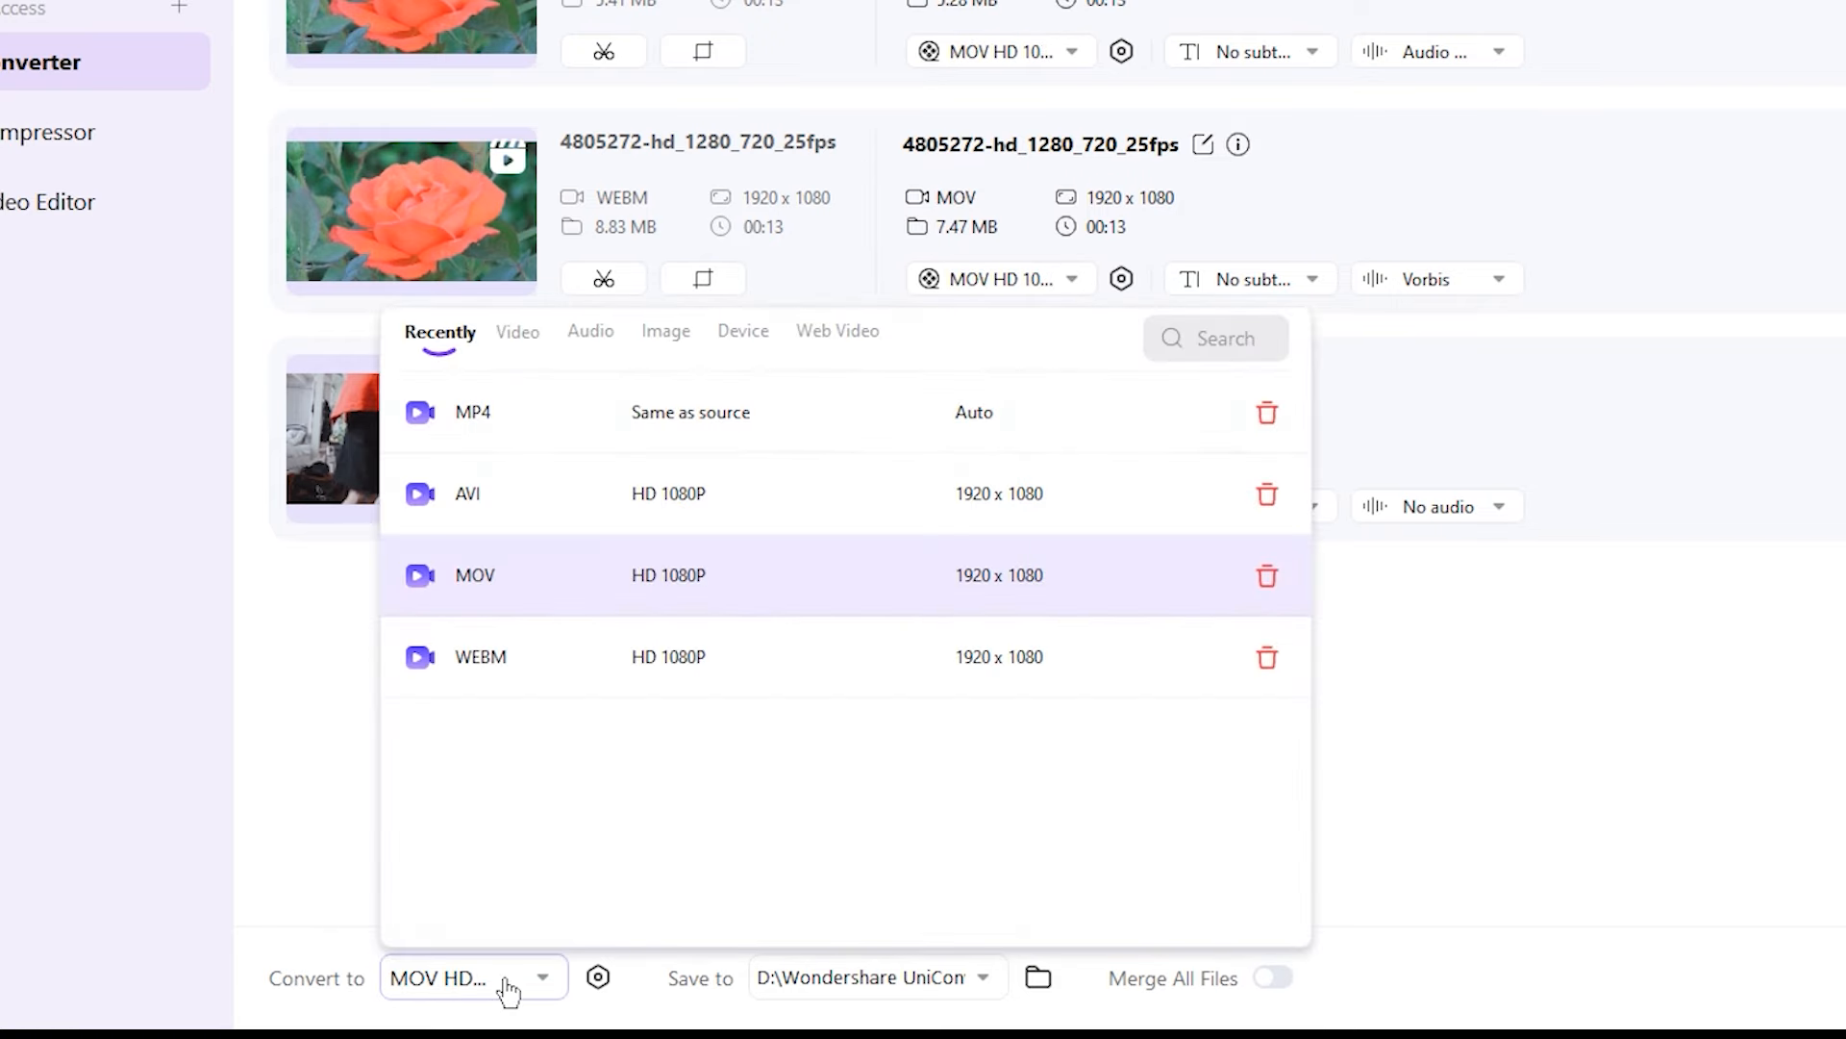
click(498, 425)
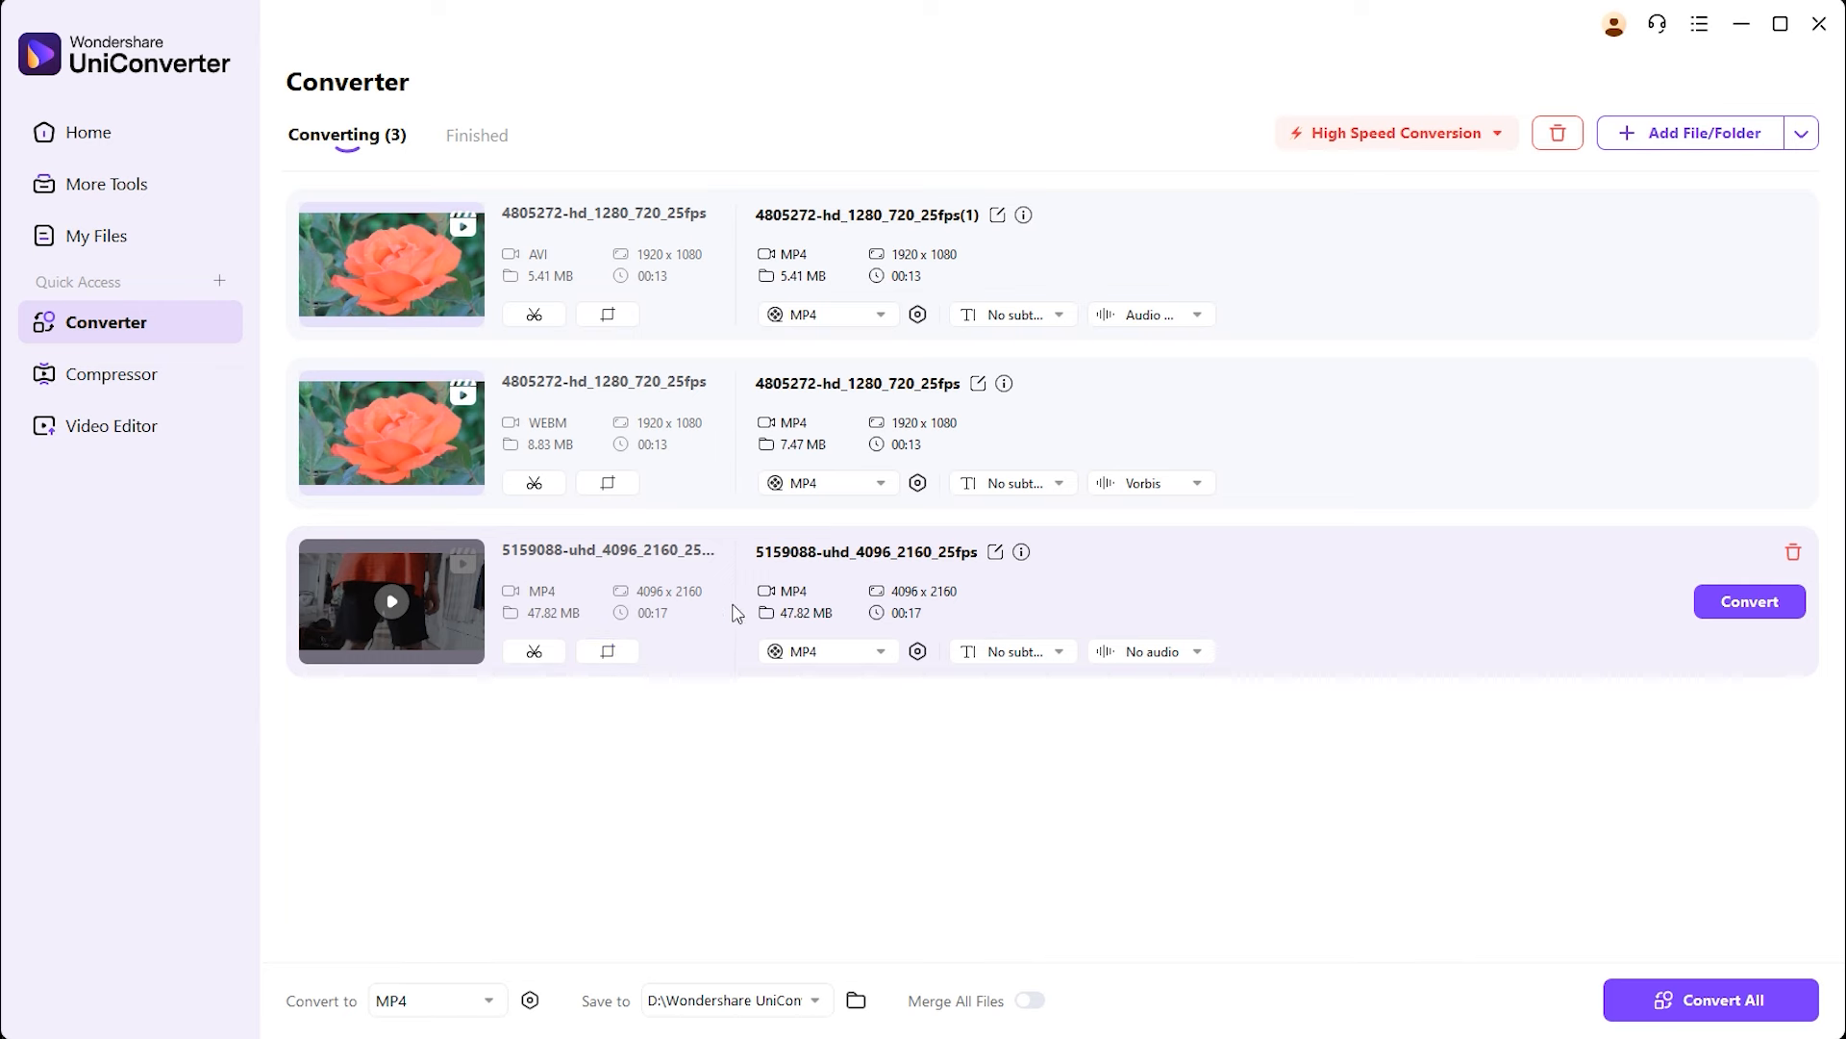
Step: Set the output format of only the 5159088-uhd_4096_2160_25fps video to AVI HD 1080P and convert all three files
click(880, 651)
click(847, 300)
click(1381, 102)
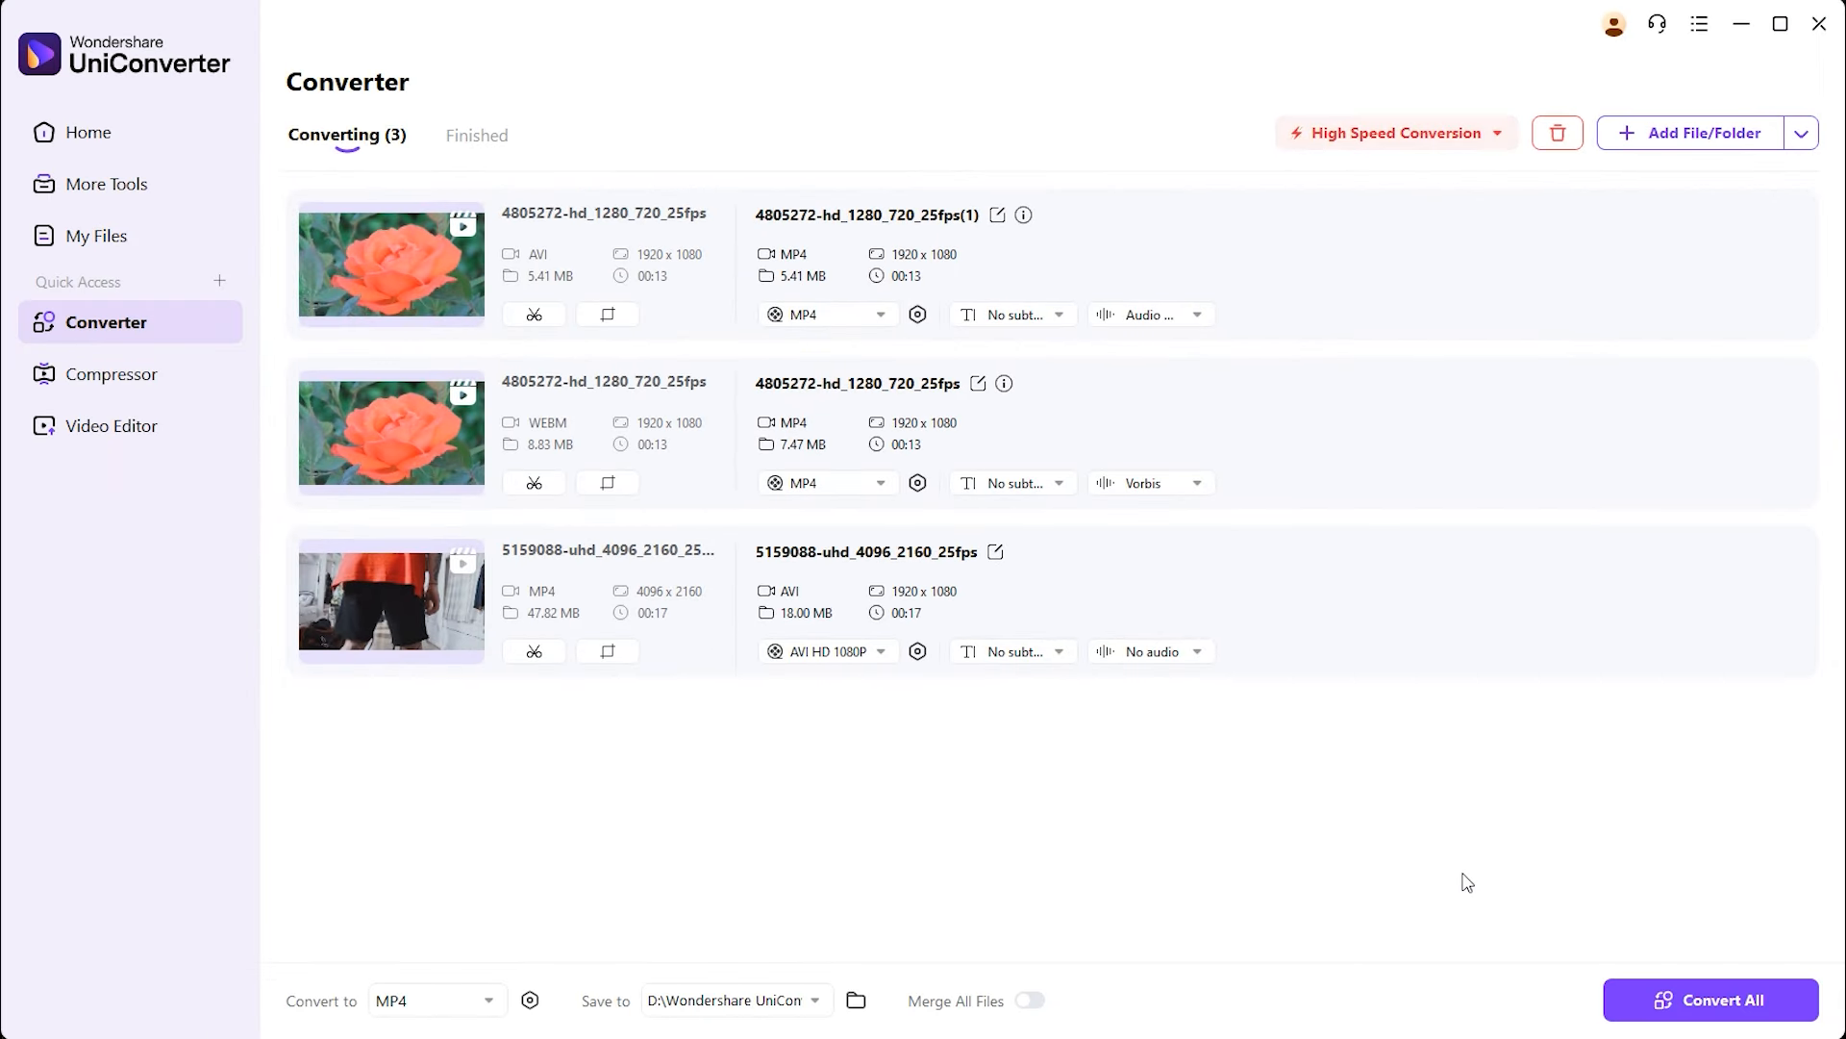
click(1693, 979)
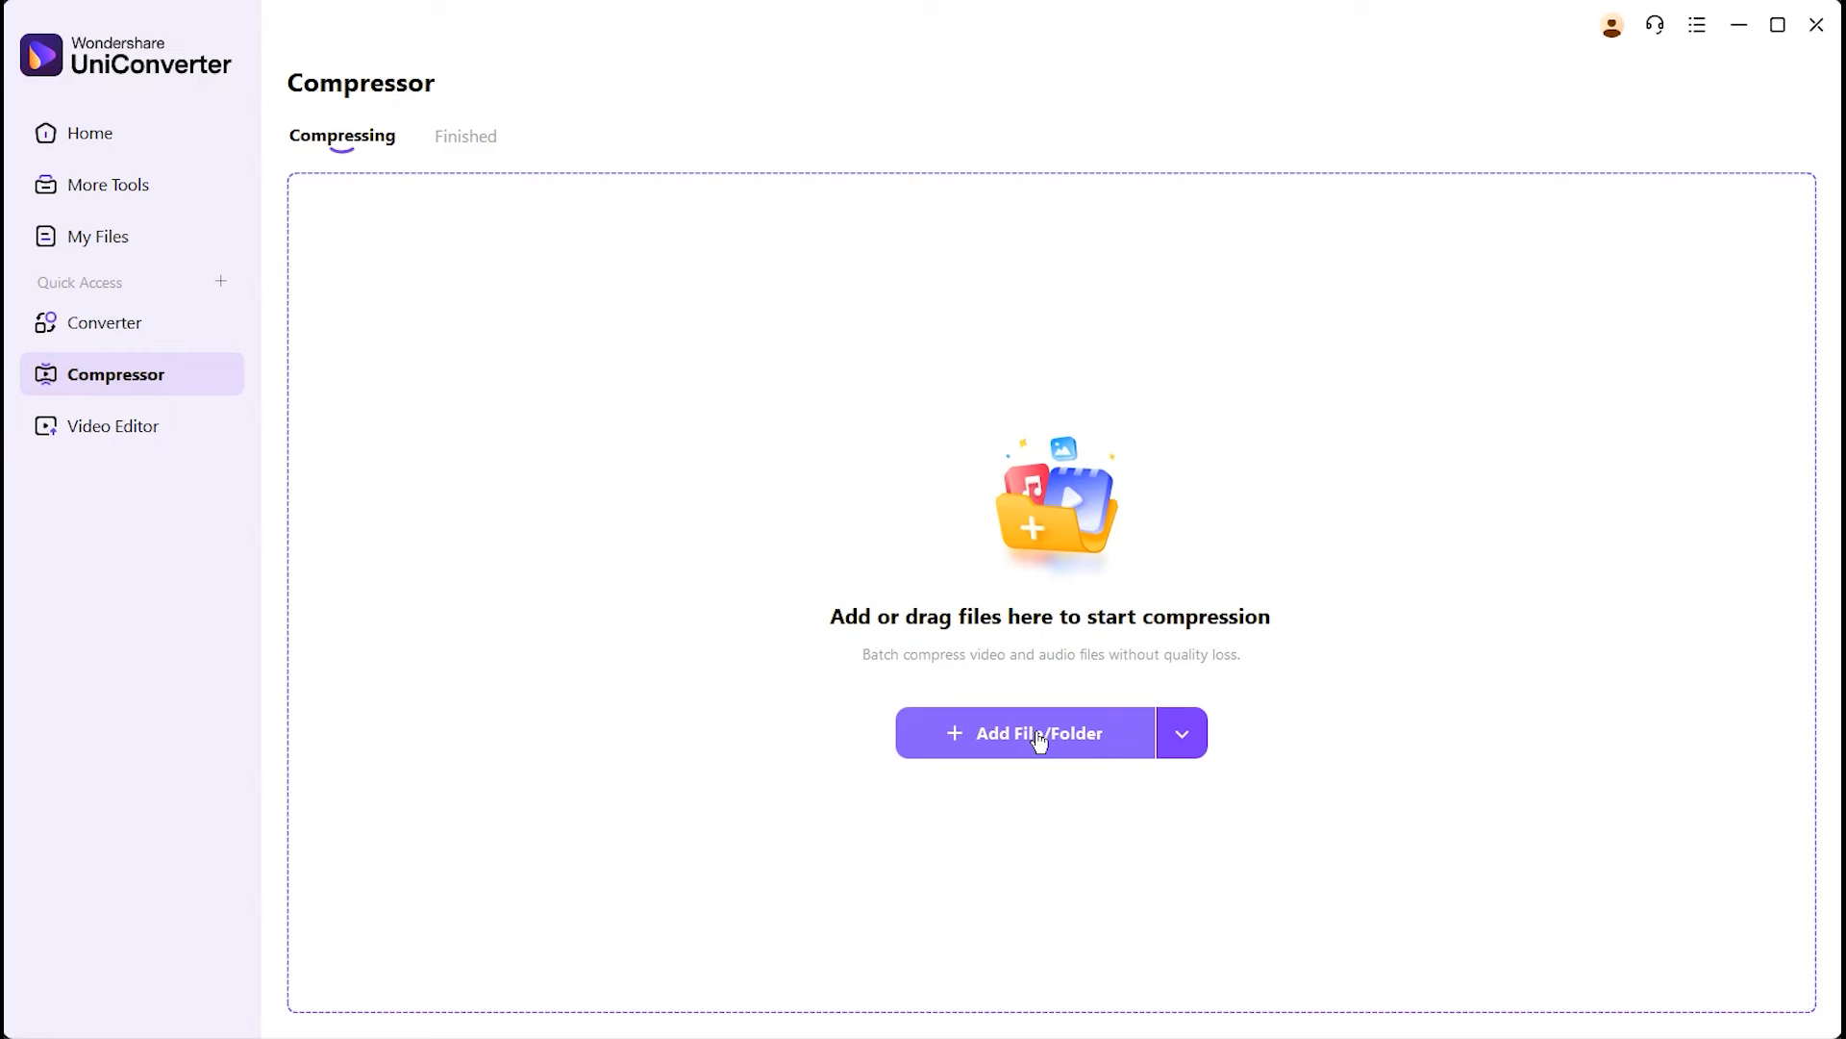
Step: Add the videos 12237762_3840_2160_30fps and 17864652-uhd_4096_2160_24fps to the Compressor
click(1039, 741)
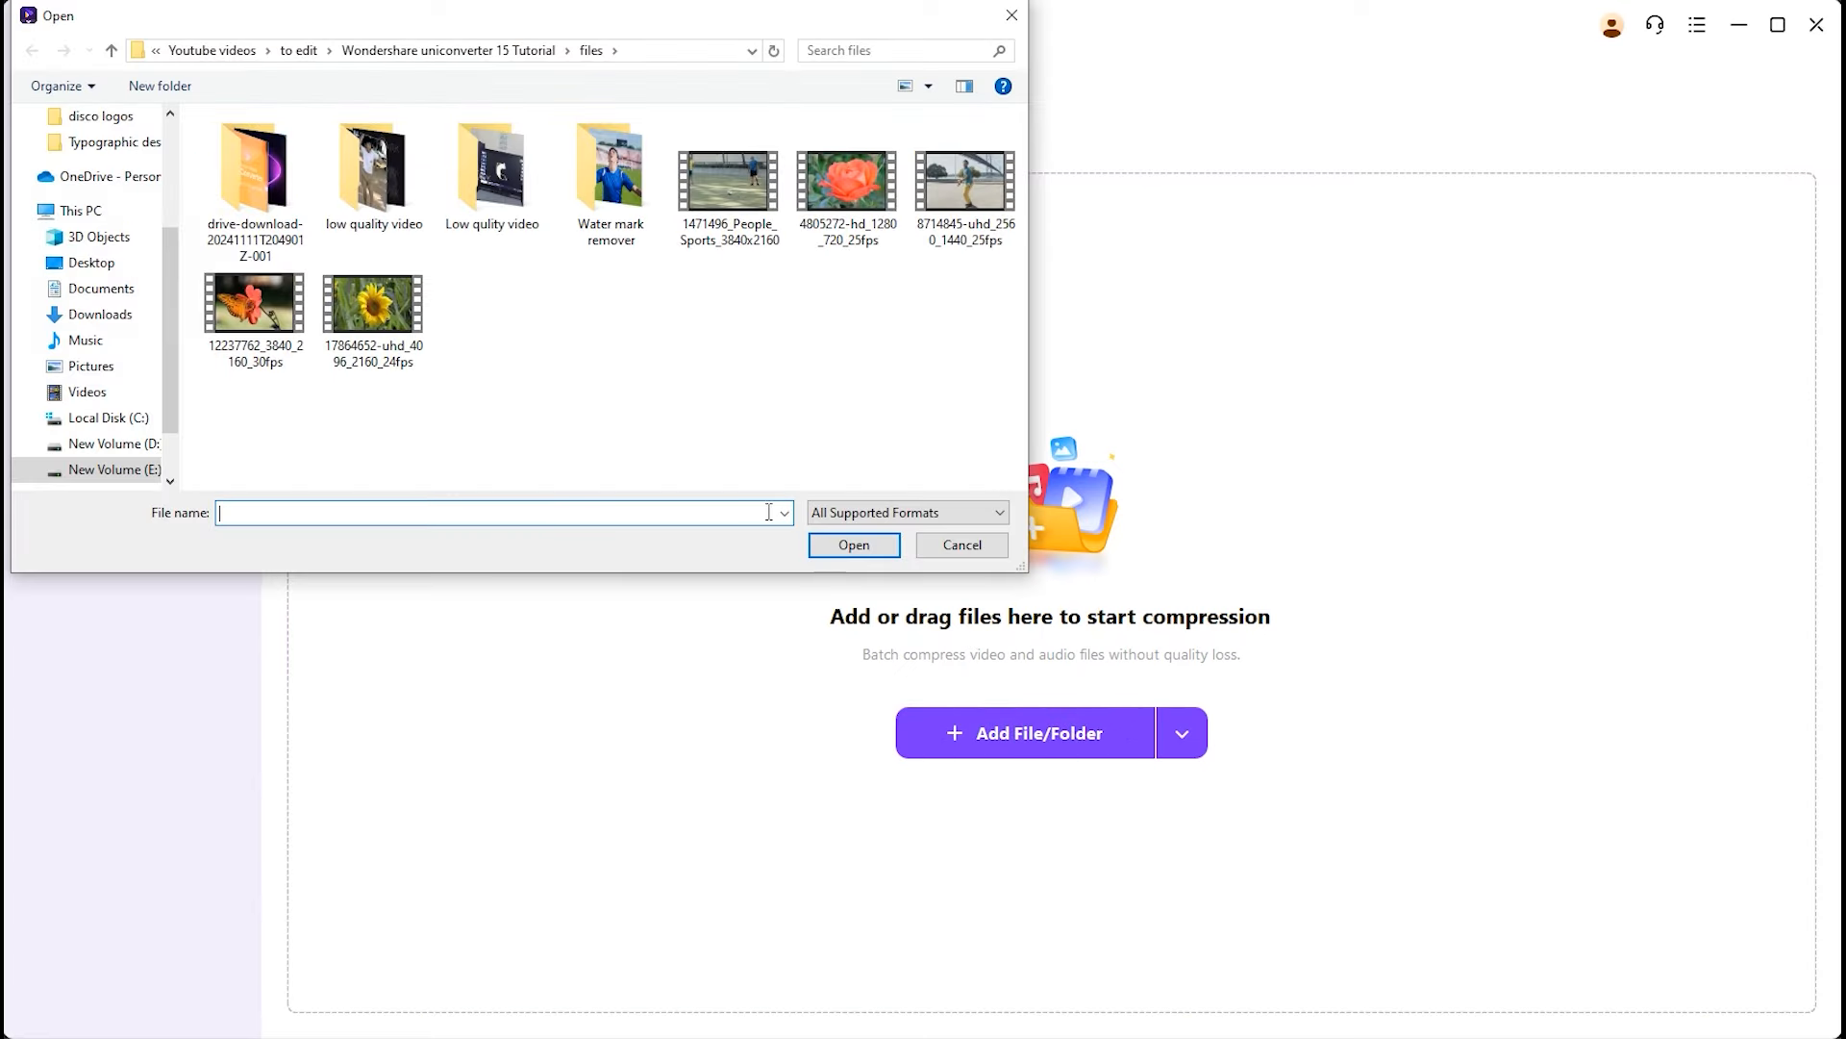
click(255, 306)
ctrl+click(383, 315)
click(825, 544)
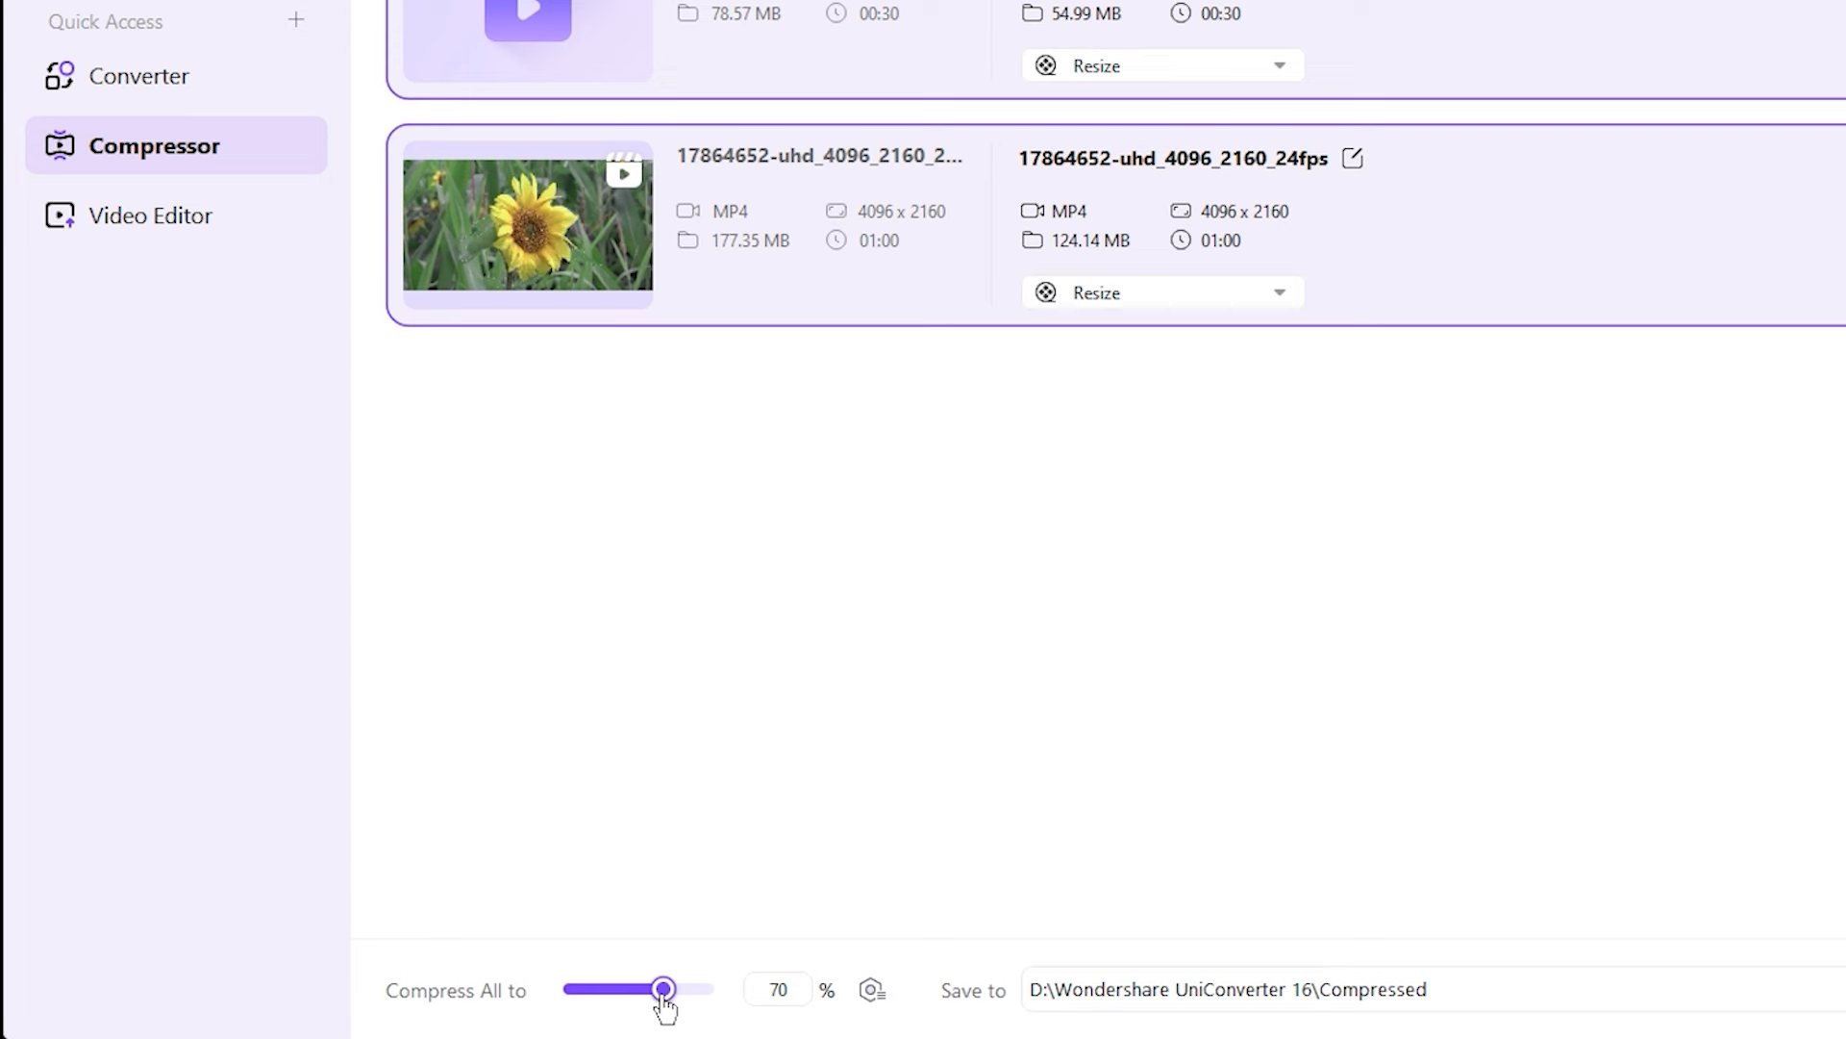
Step: Set the compression level for all files to 70% and inspect the compression settings of the 12237762_3840_2160_30fps video
mouse_move(664, 1000)
mouse_down()
mouse_move(630, 1000)
mouse_move(703, 1002)
mouse_move(672, 992)
mouse_up()
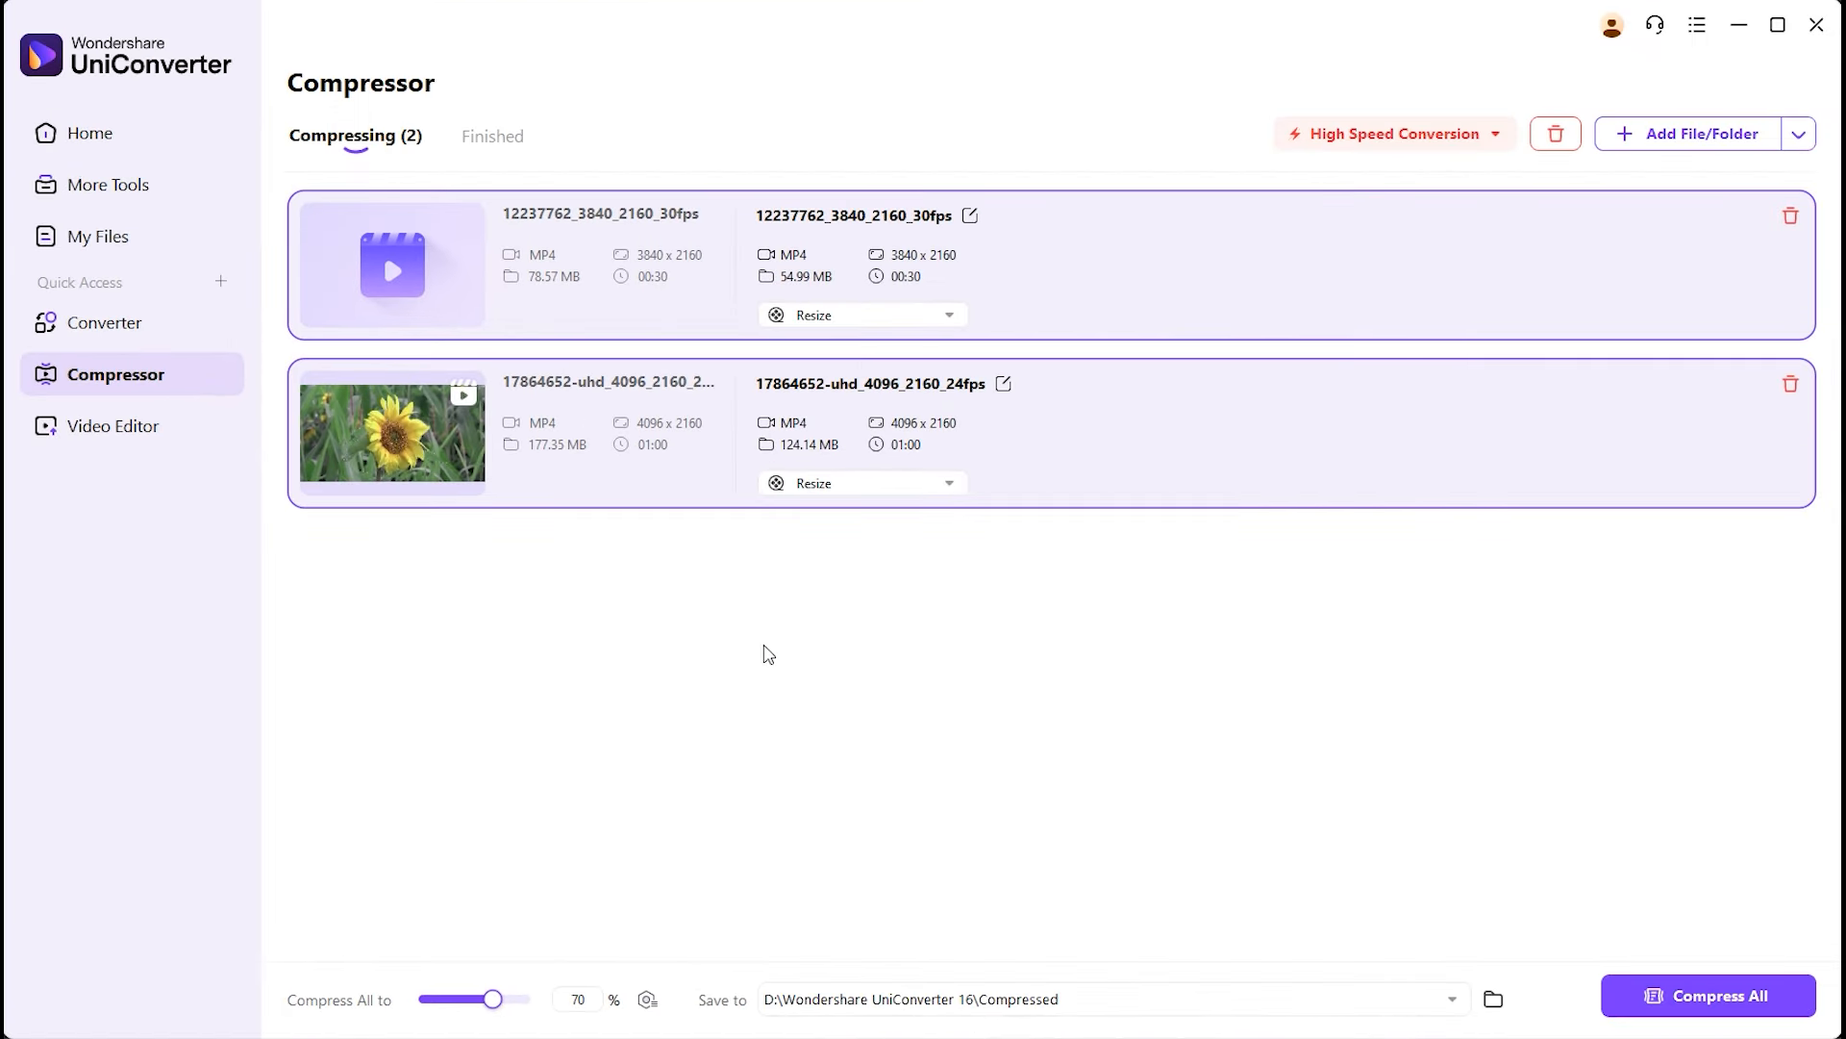
click(952, 317)
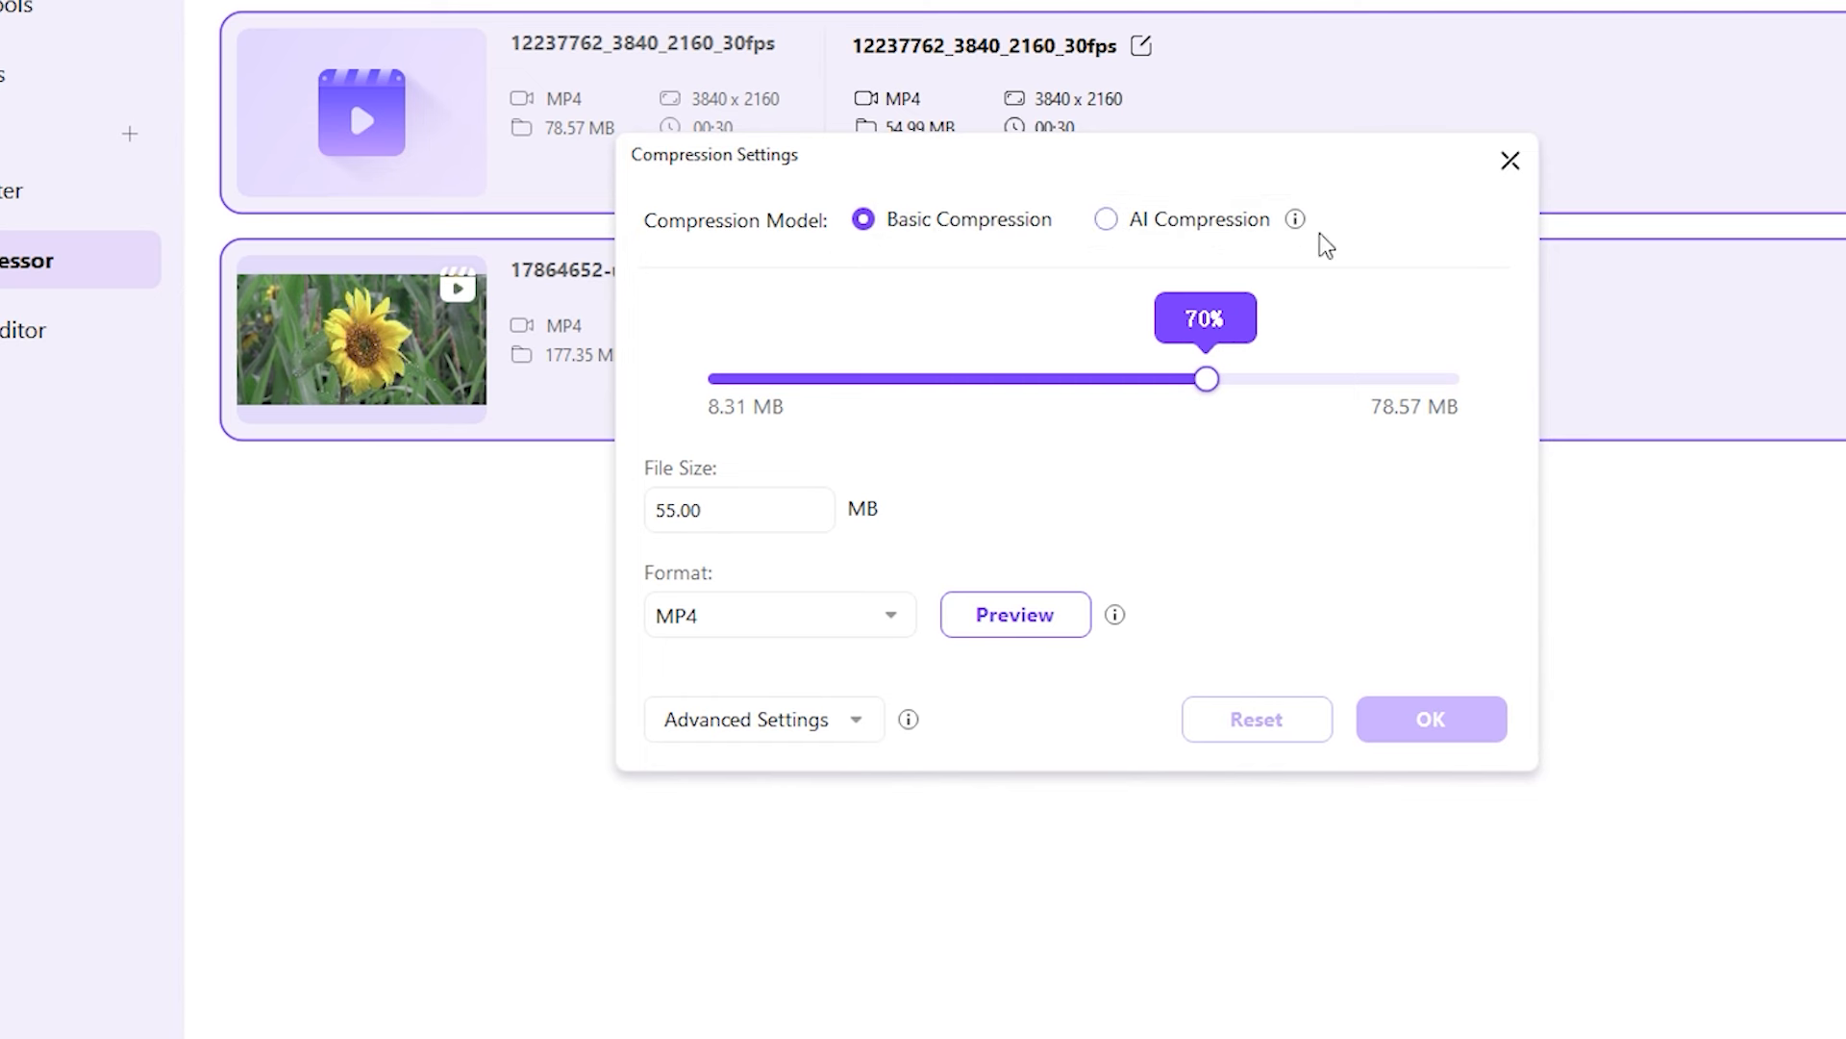
click(1510, 161)
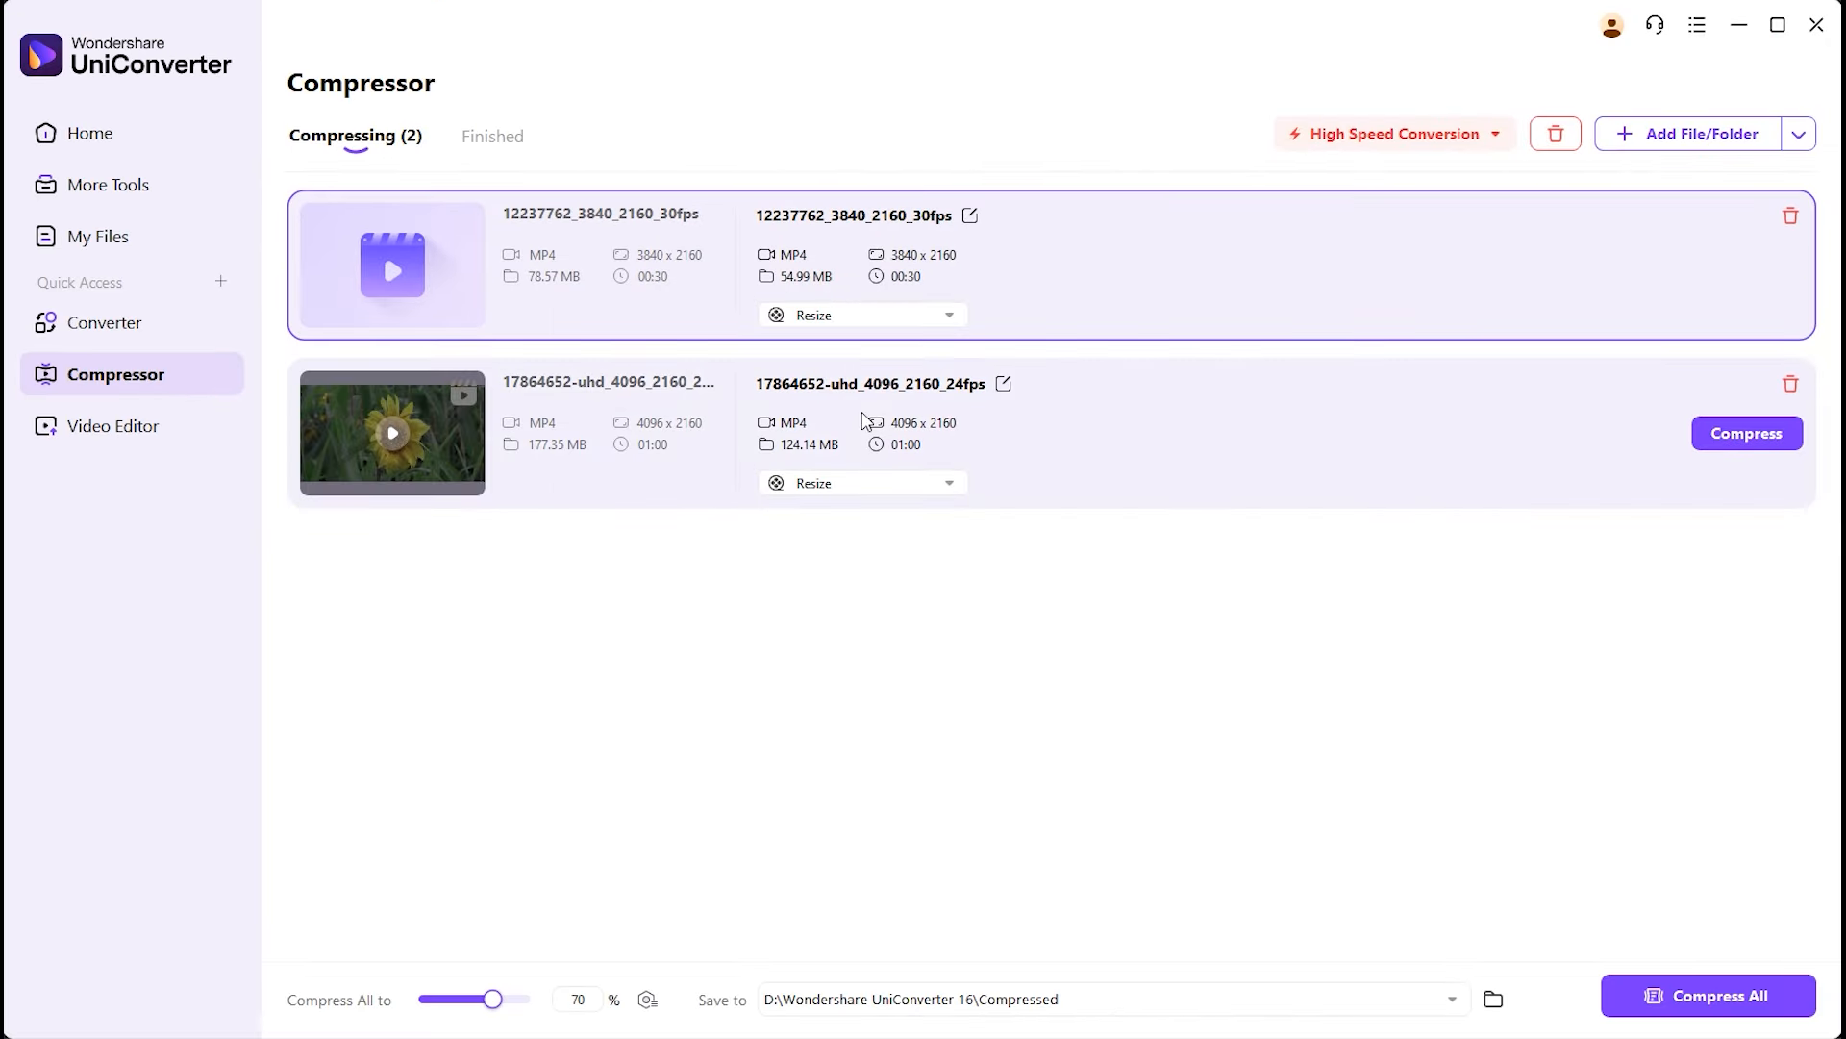
Step: Compress both videos and preview the finished 12237762_3840_2160_30fps (2) file
click(1662, 994)
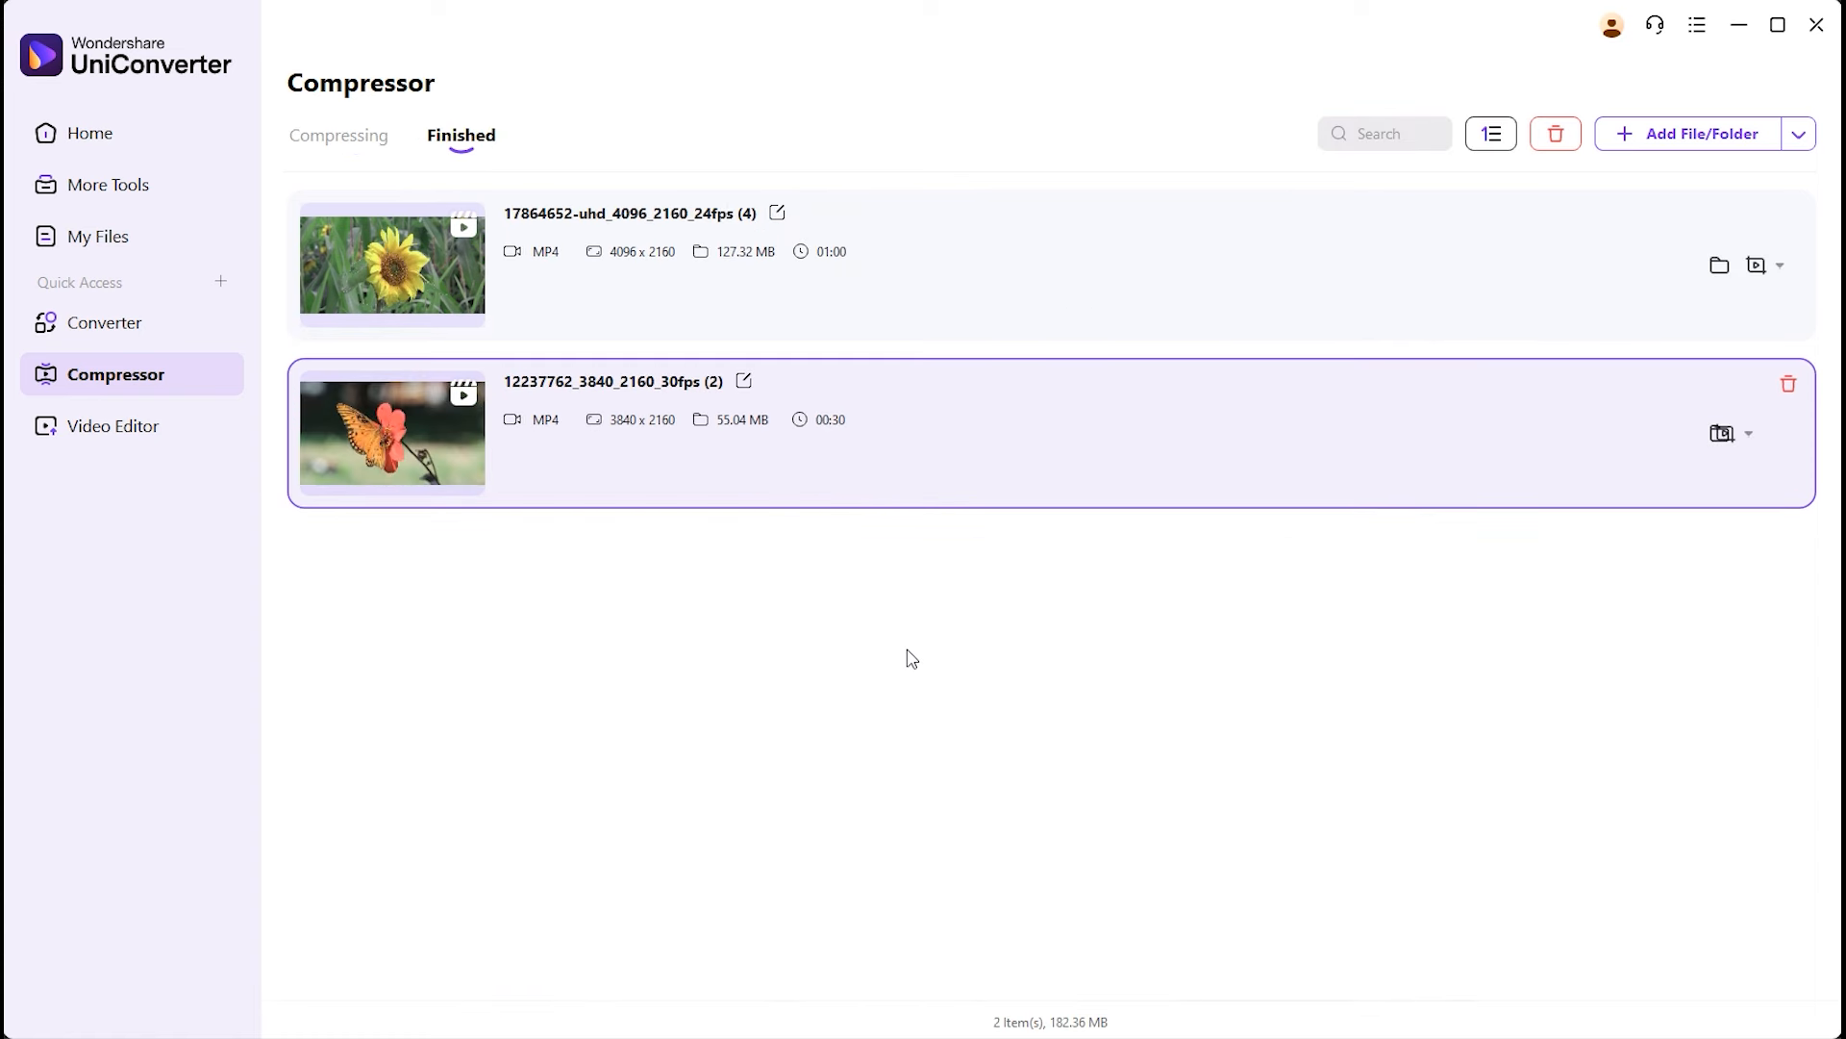
click(452, 461)
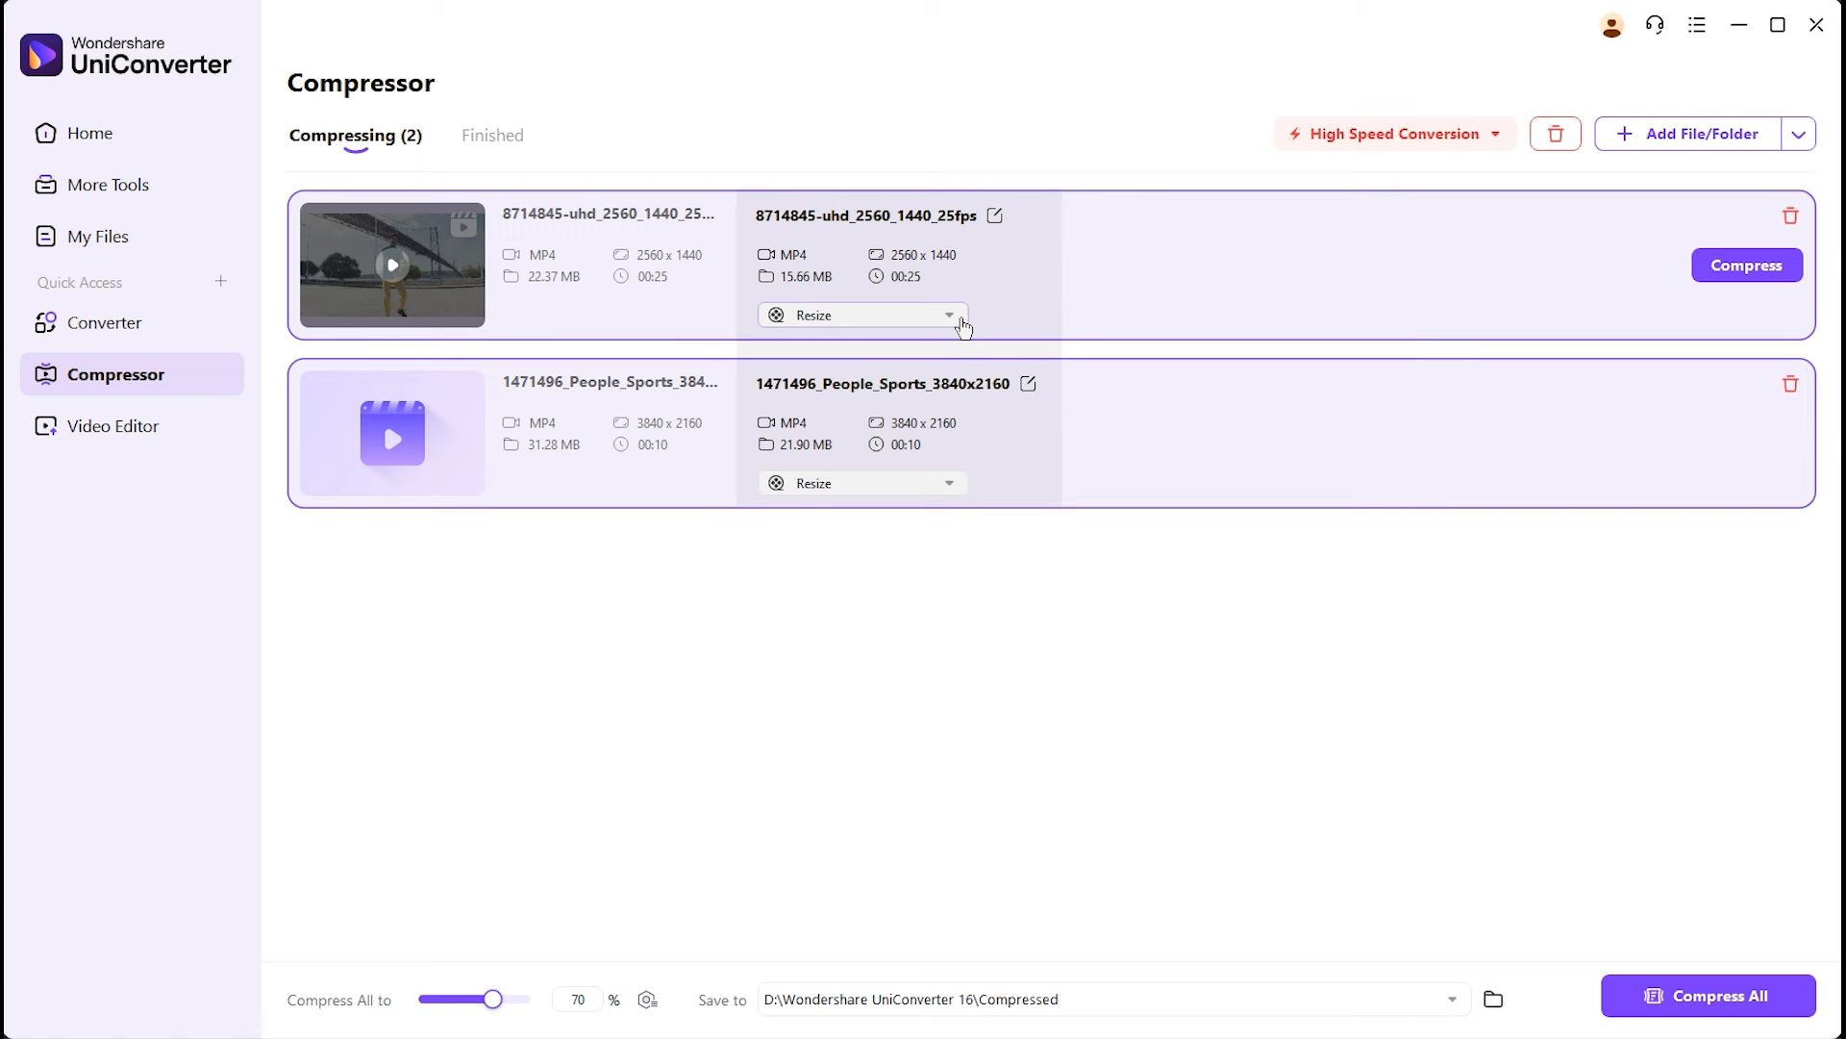
Step: Apply AI Compression to both the 8714845-uhd_2560_1440_25fps and 1471496_People_Sports_3840x2160 videos and start compressing them
click(964, 325)
click(944, 344)
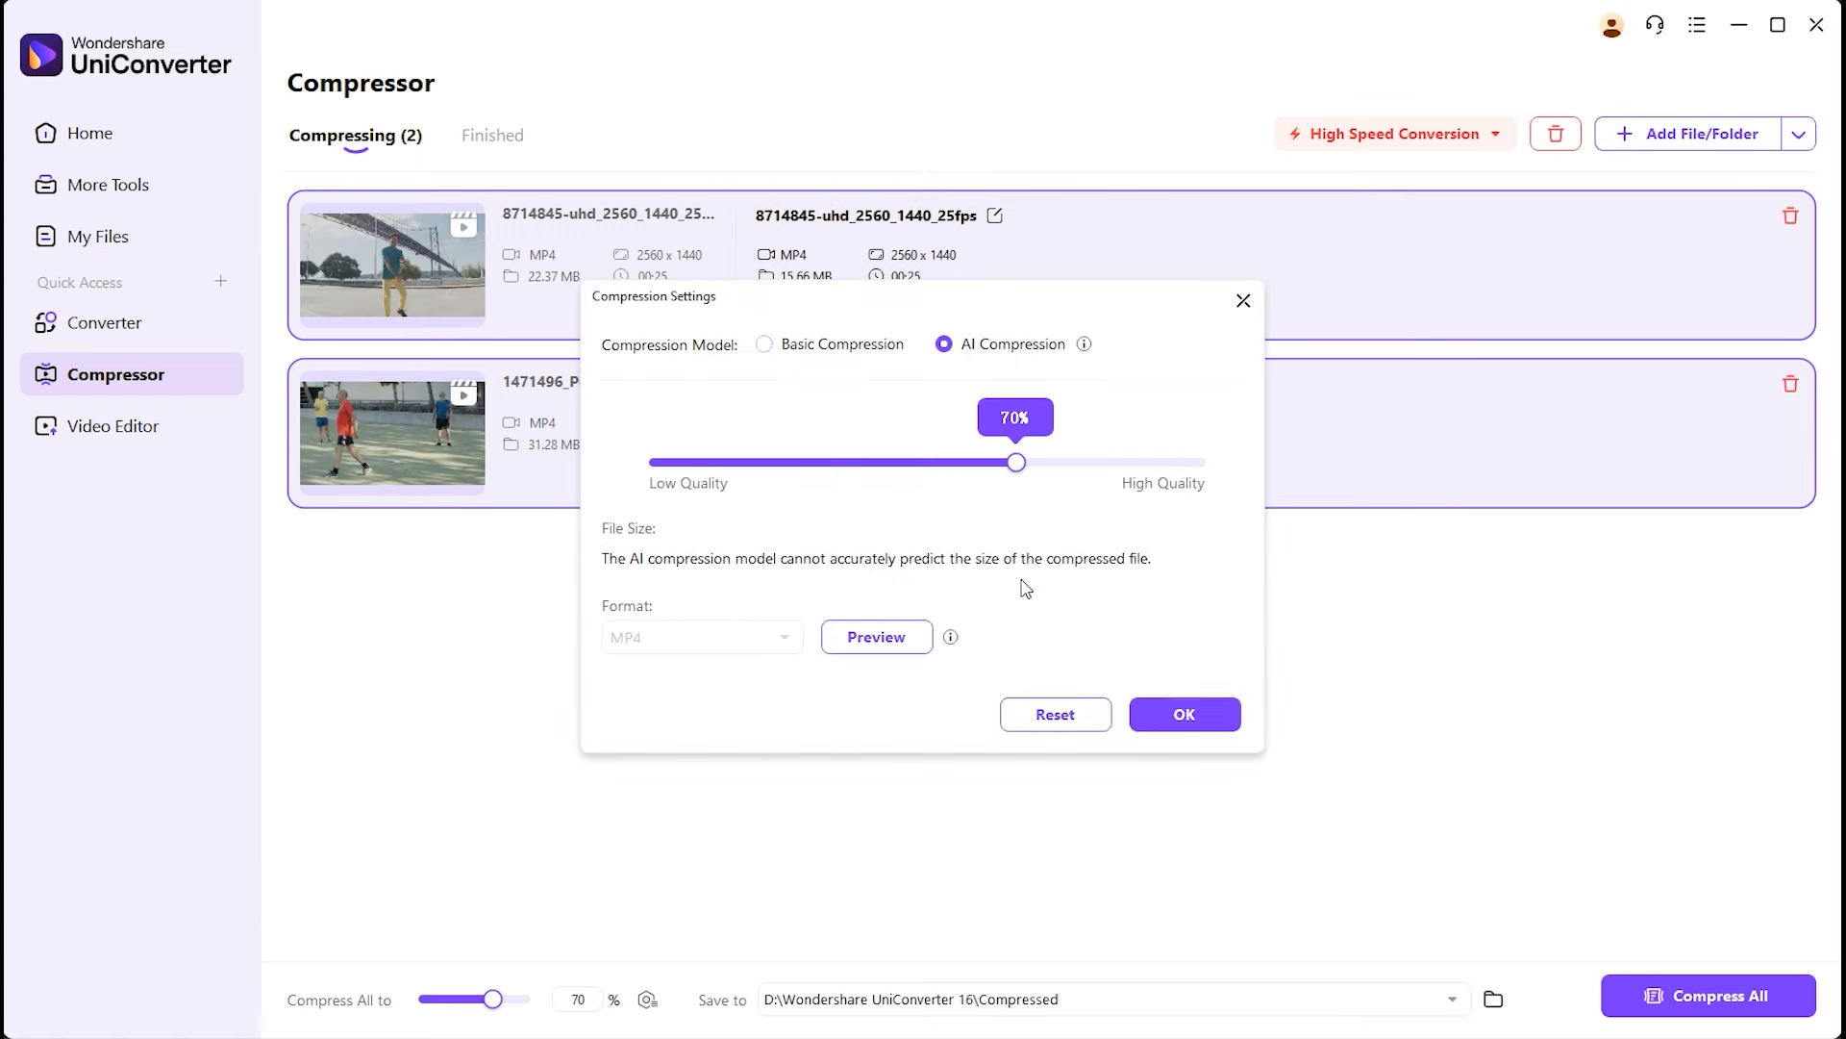
click(1184, 714)
click(827, 485)
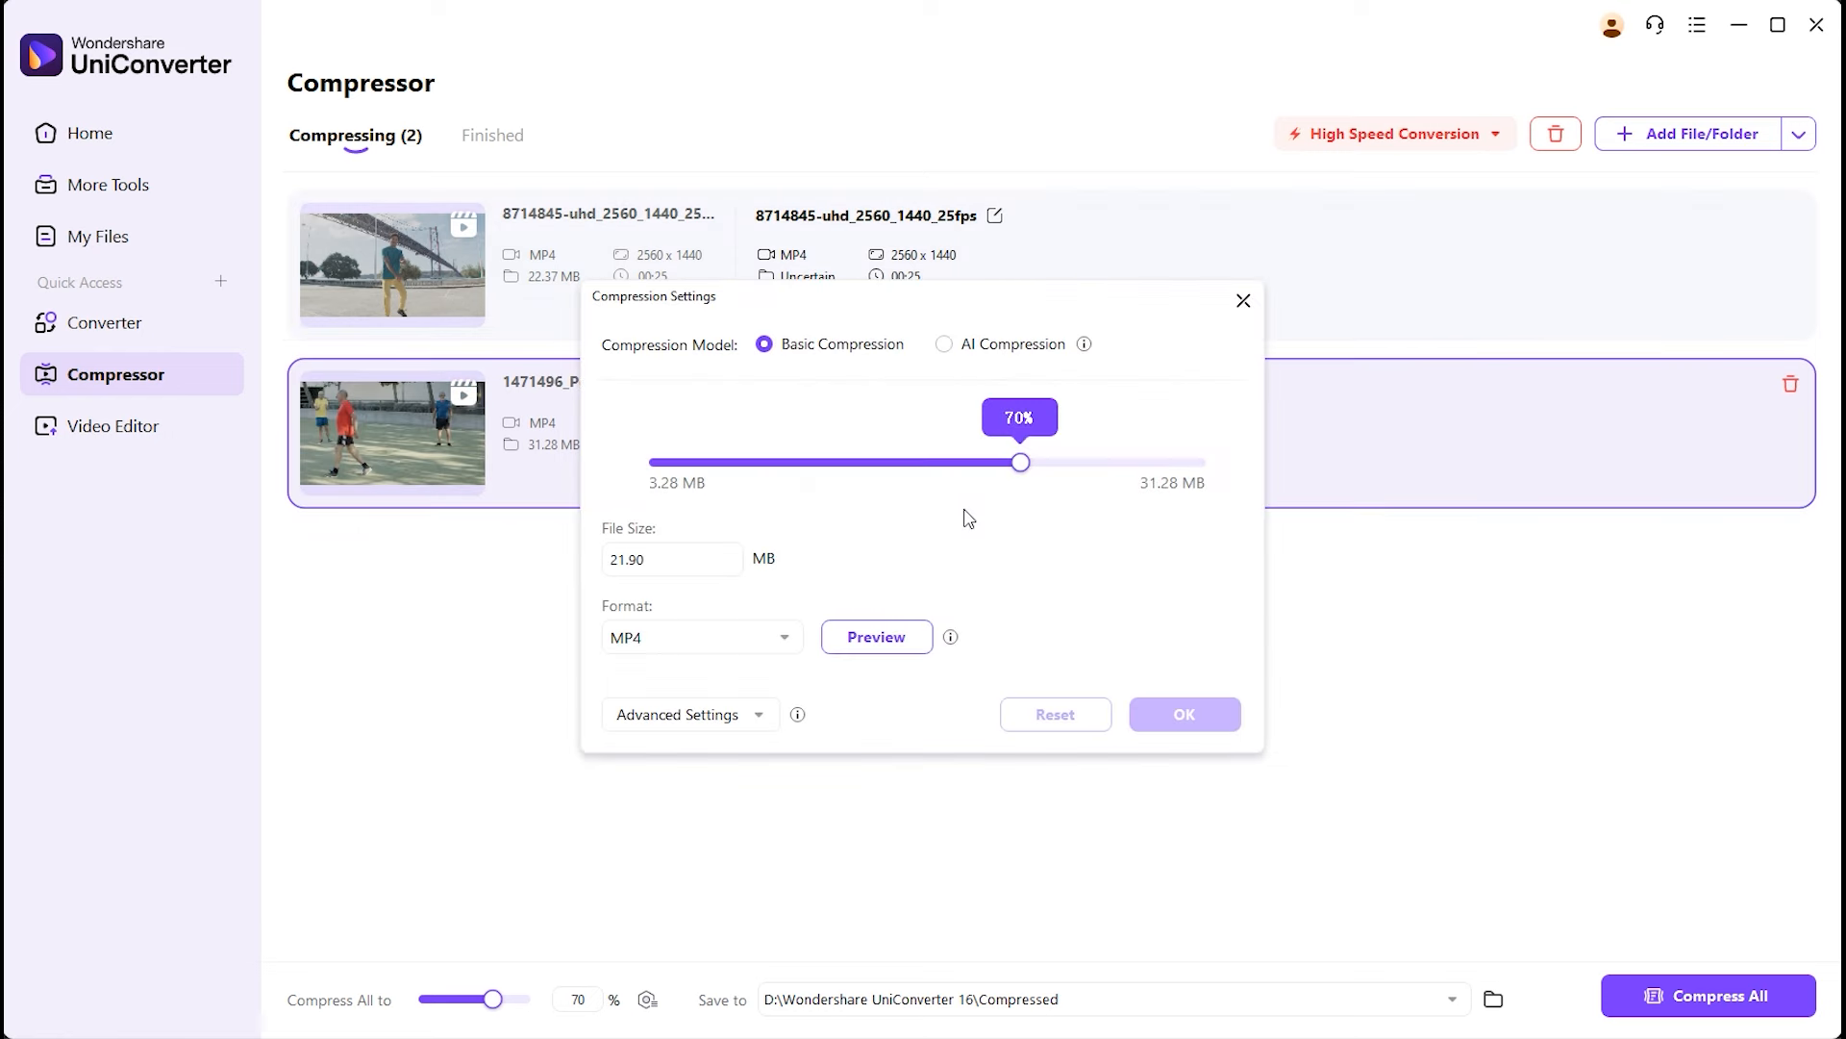
click(1000, 348)
click(1184, 716)
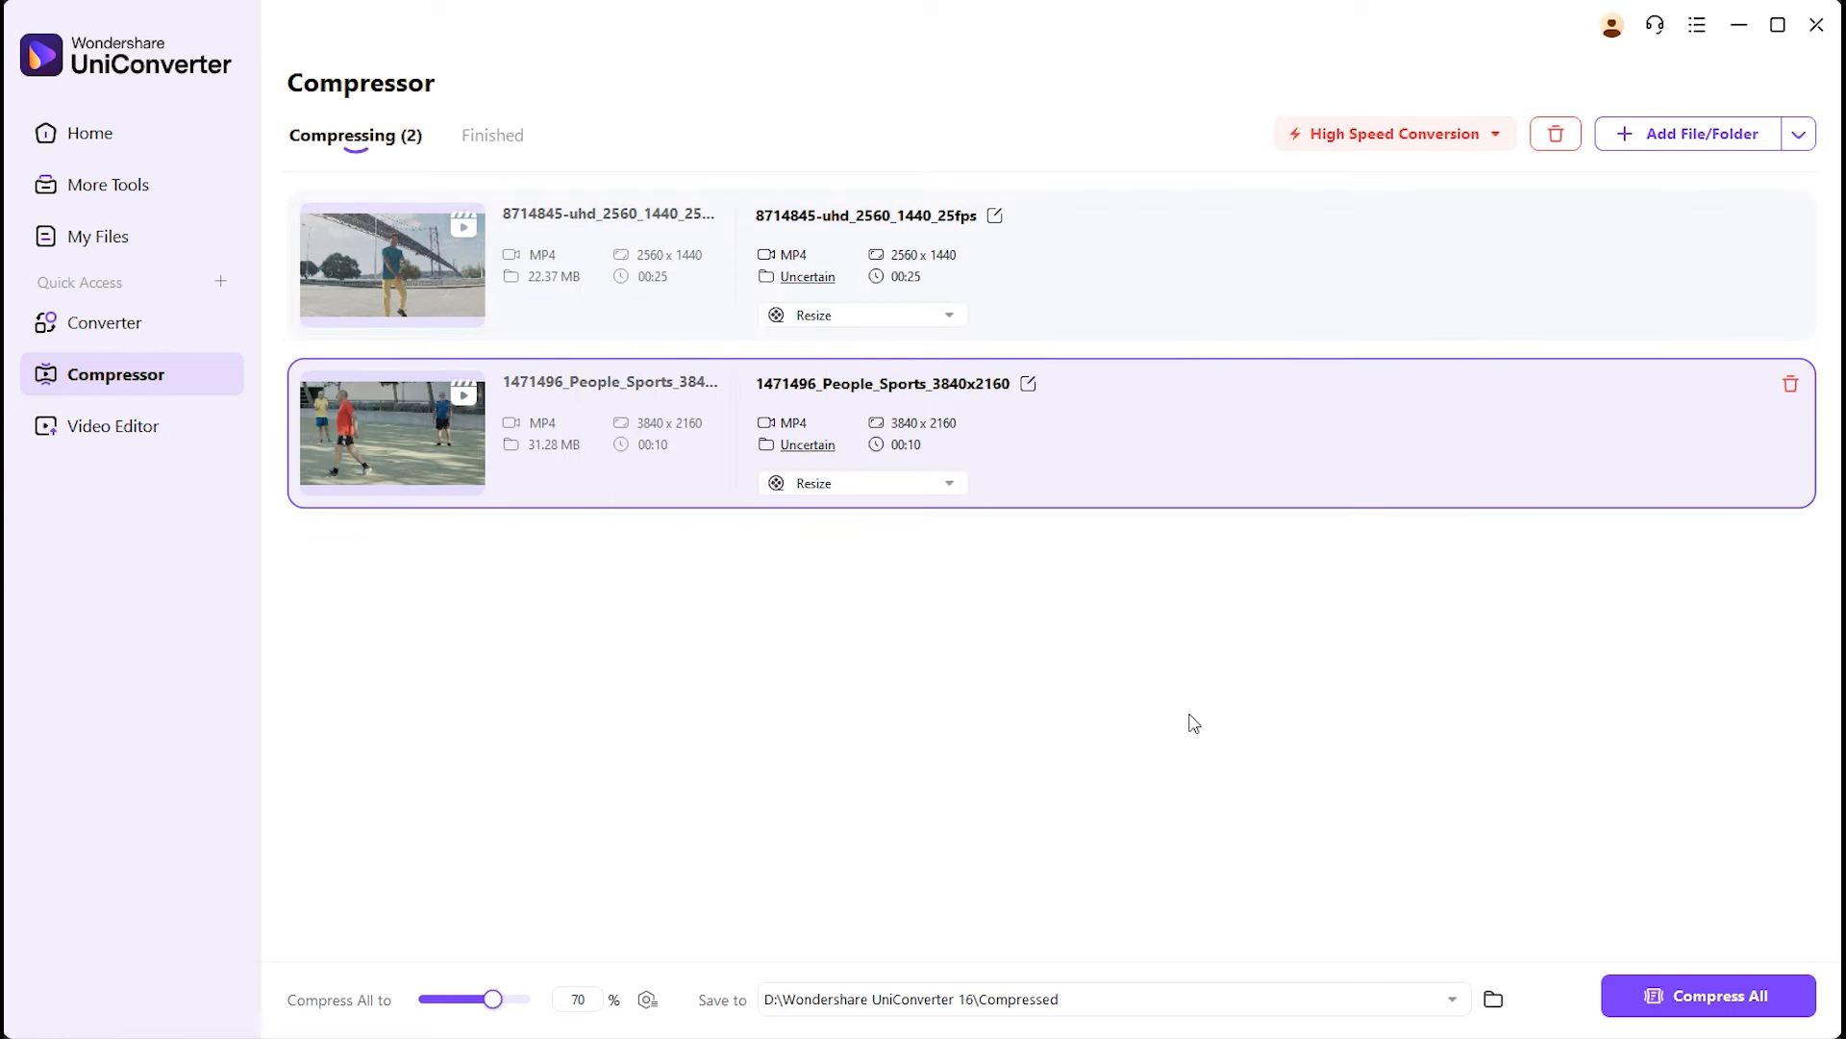
click(1685, 999)
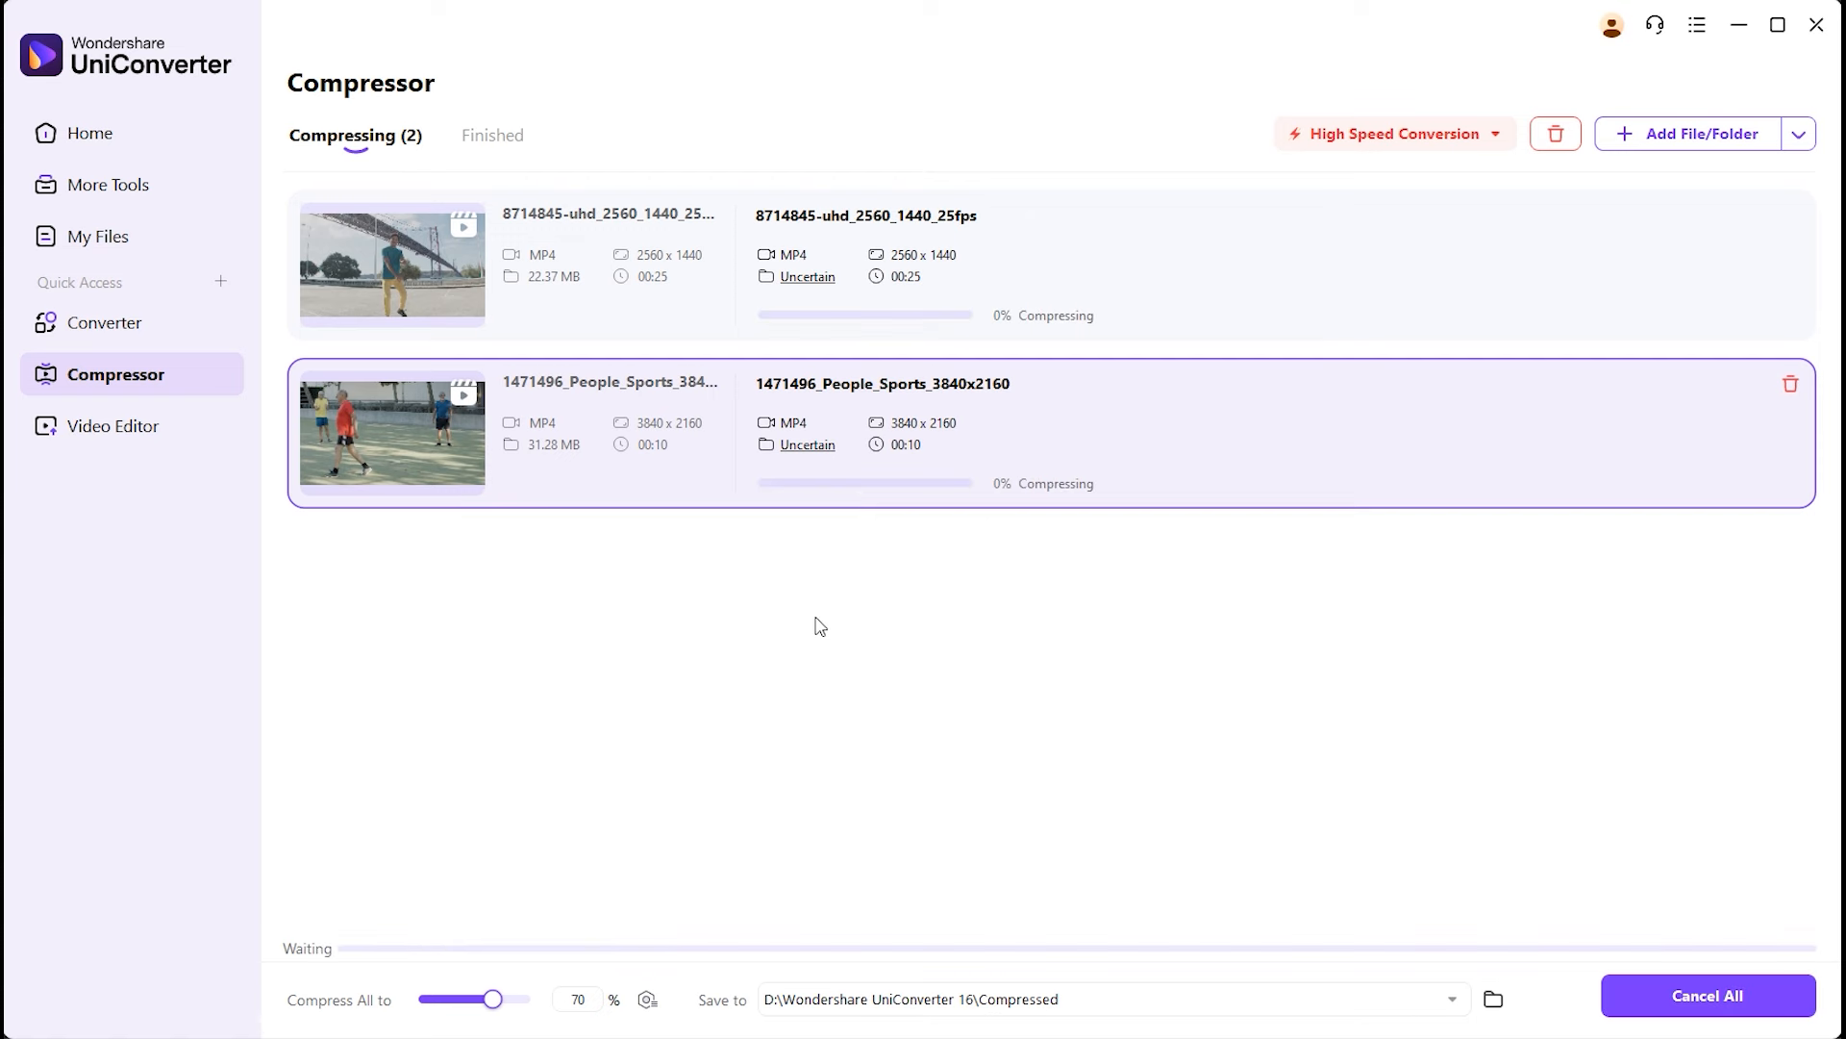